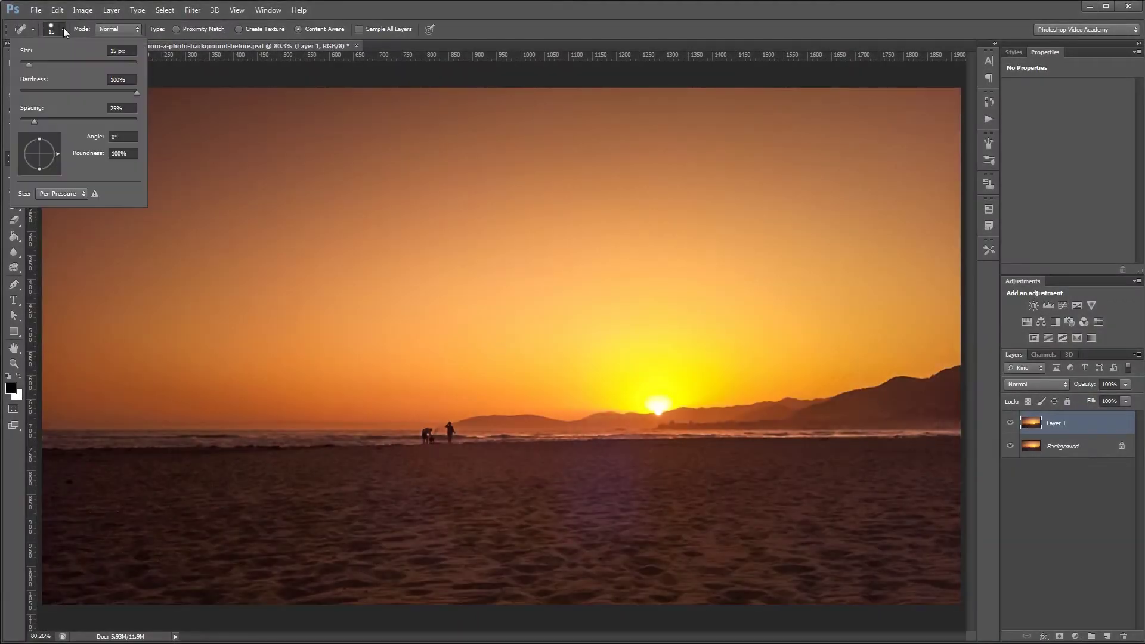
Heal away the two people with a Spot Healing Brush stroke
{"action": "key", "text": "Escape"}
{"action": "scroll", "coordinate": [417, 451], "scroll_direction": "up", "scroll_amount": 5}
{"action": "key", "text": "bracketright"}
{"action": "mouse_move", "coordinate": [409, 388]}
{"action": "left_mouse_down"}
{"action": "mouse_move", "coordinate": [487, 388]}
{"action": "mouse_move", "coordinate": [400, 445]}
{"action": "left_mouse_up"}
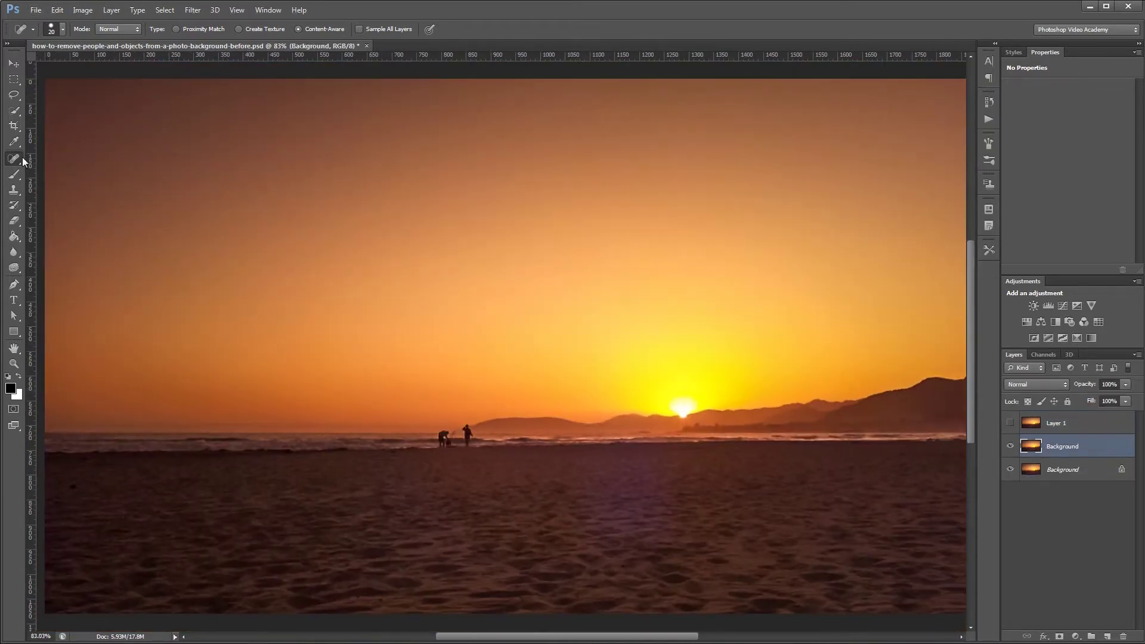
Patch the two people with clear beach from the left, then apply a Content-Aware Fill
{"action": "scroll", "coordinate": [454, 439], "scroll_direction": "up", "scroll_amount": 5}
{"action": "left_click_drag", "start_coordinate": [608, 439], "coordinate": [600, 434]}
{"action": "left_click_drag", "start_coordinate": [525, 388], "coordinate": [230, 379]}
{"action": "key", "text": "ctrl+d"}
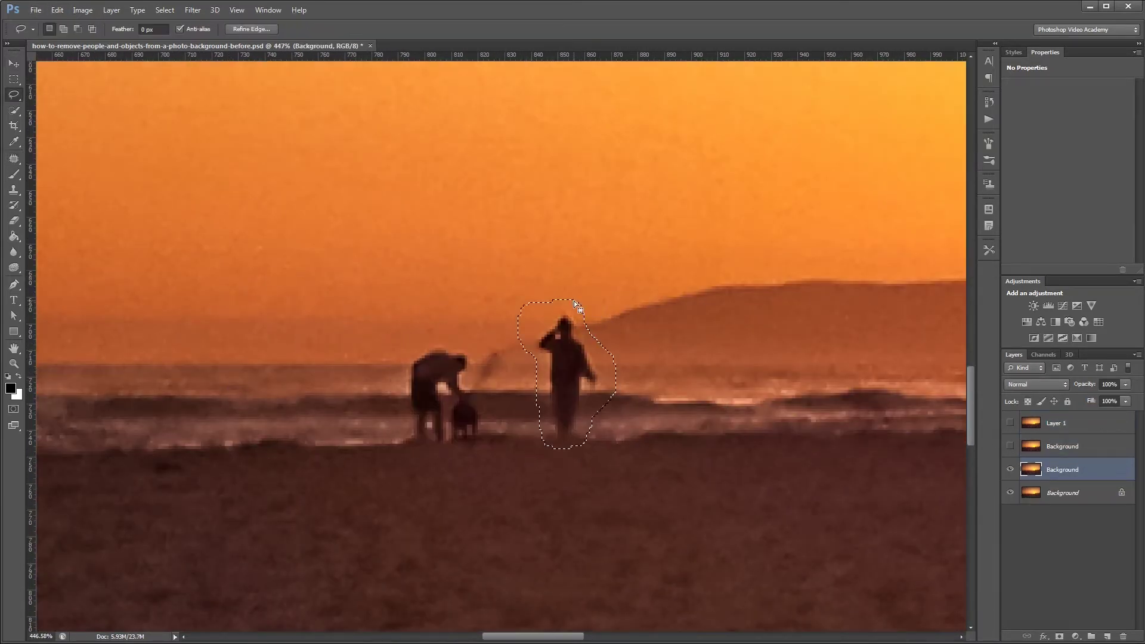
{"action": "key", "text": "shift+F5"}
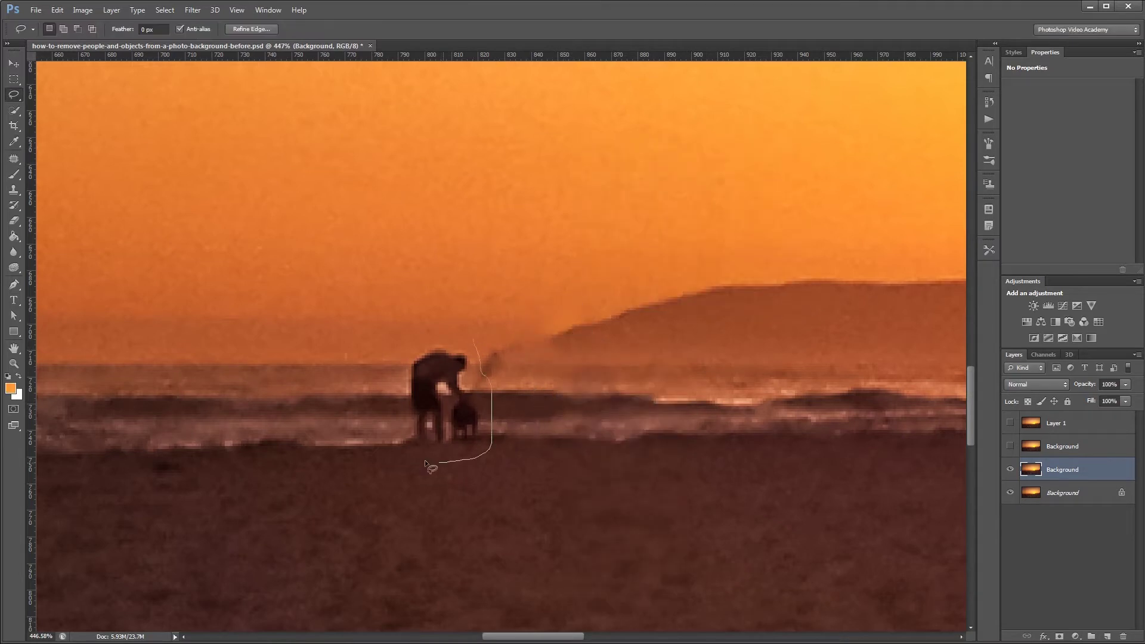
{"action": "right_click", "coordinate": [459, 277]}
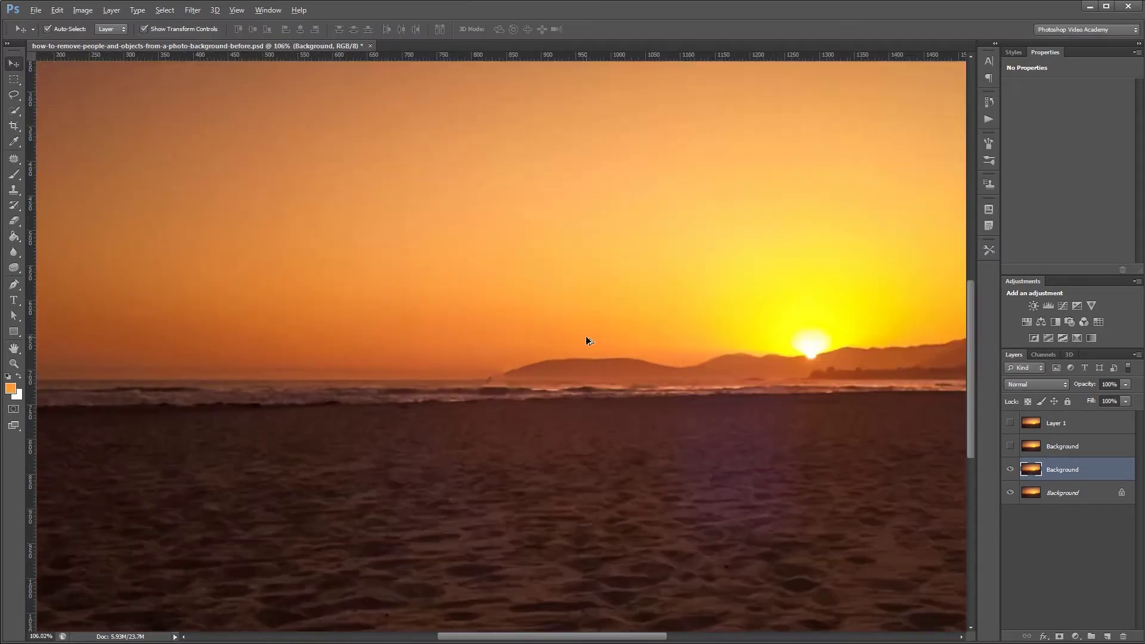
Duplicate the Background and clone sea over the dog and the bending man
{"action": "left_click", "coordinate": [1072, 494]}
{"action": "key", "text": "ctrl+j"}
{"action": "key", "text": "s"}
{"action": "scroll", "coordinate": [513, 402], "scroll_direction": "up", "scroll_amount": 5}
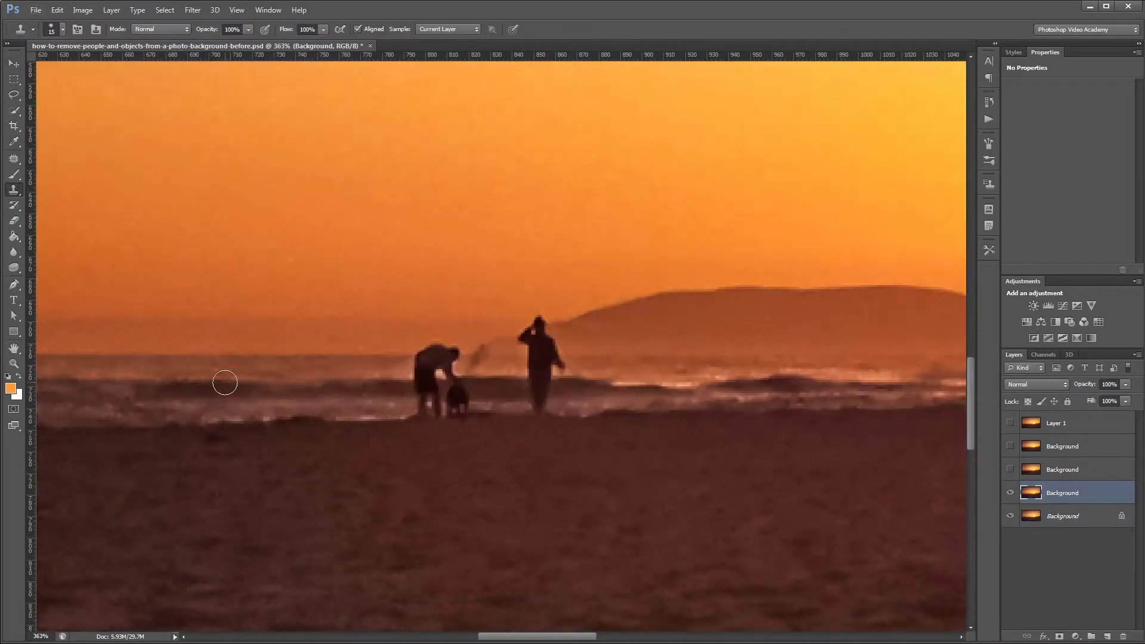
{"action": "left_click_drag", "start_coordinate": [421, 361], "coordinate": [402, 378]}
{"action": "left_click_drag", "start_coordinate": [540, 340], "coordinate": [535, 402]}
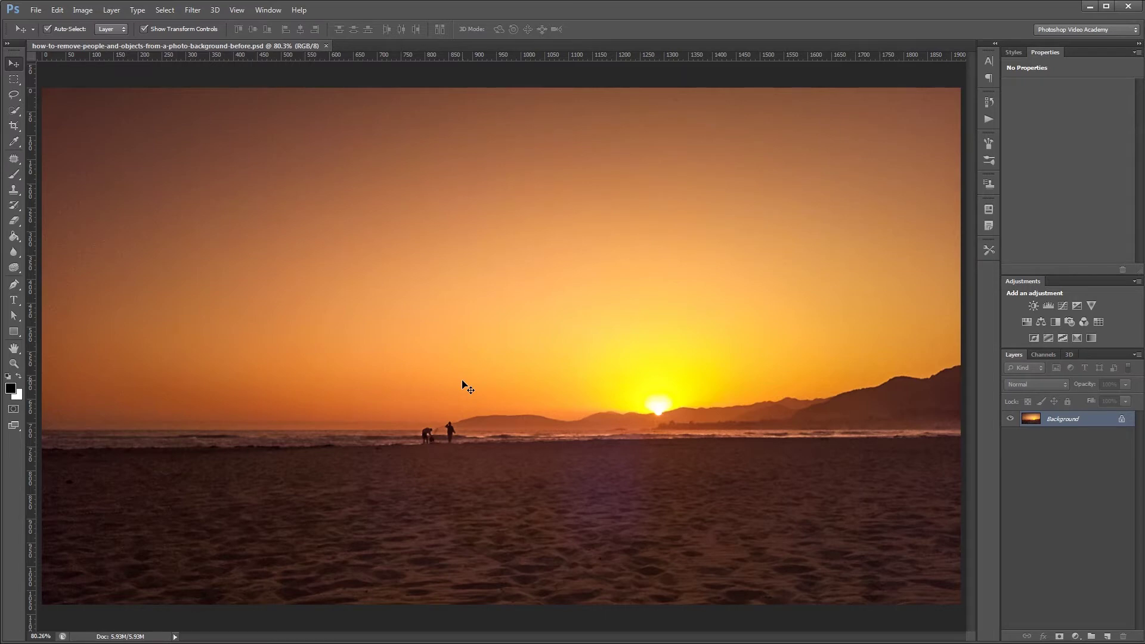
Duplicate the photo to Layer 1 and select the Spot Healing Brush at 15 px, Normal mode
{"action": "key", "text": "ctrl+j"}
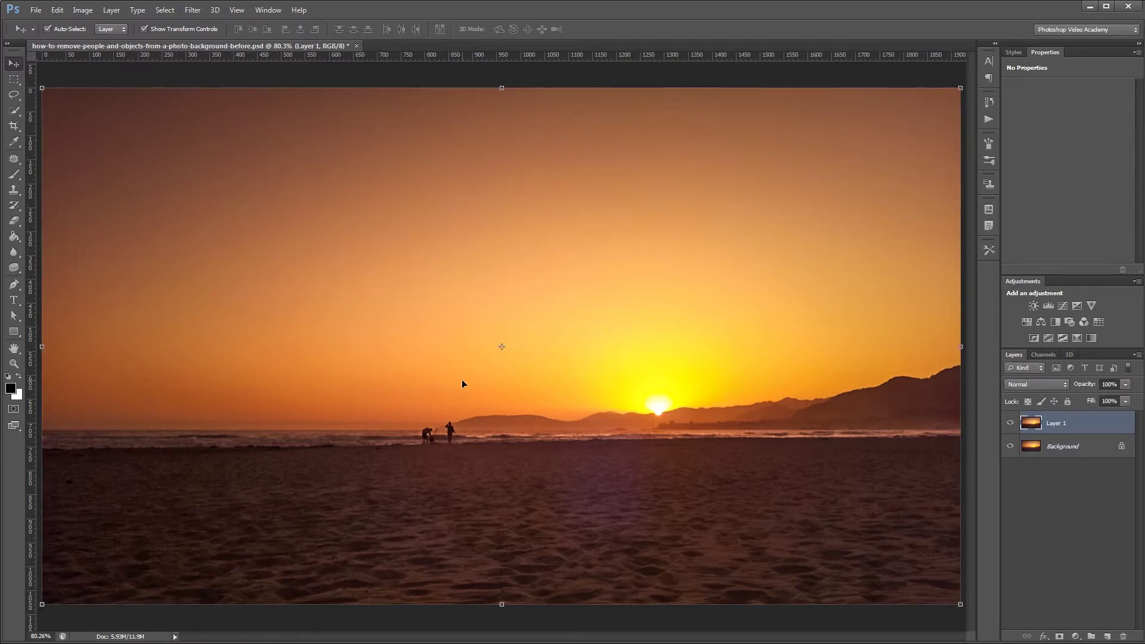
{"action": "left_click", "coordinate": [17, 160]}
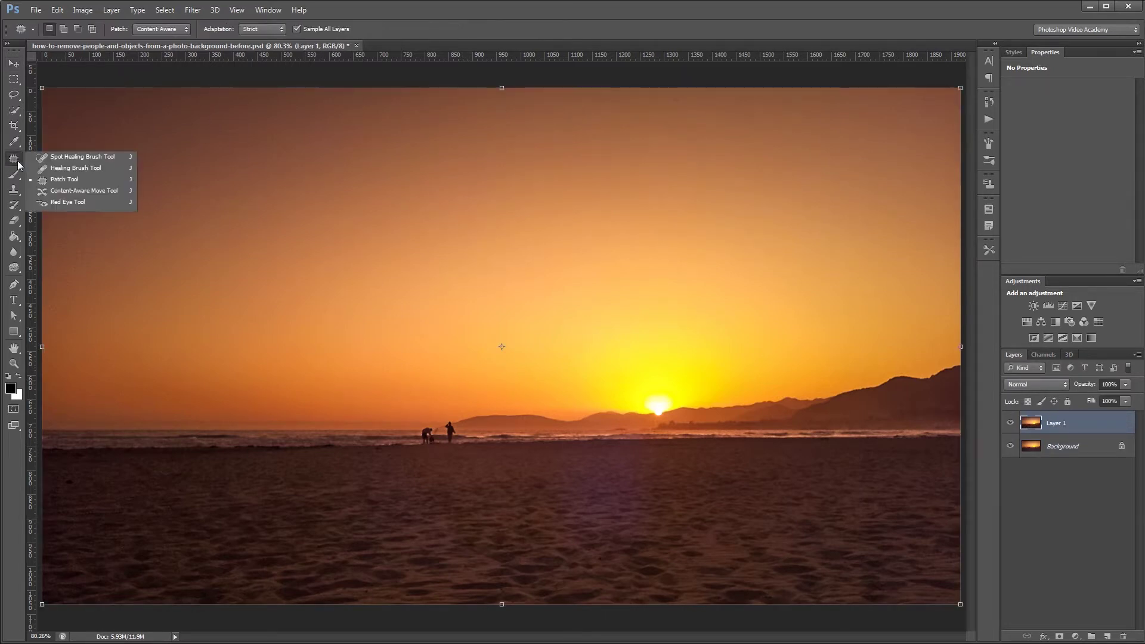
{"action": "left_click", "coordinate": [72, 157]}
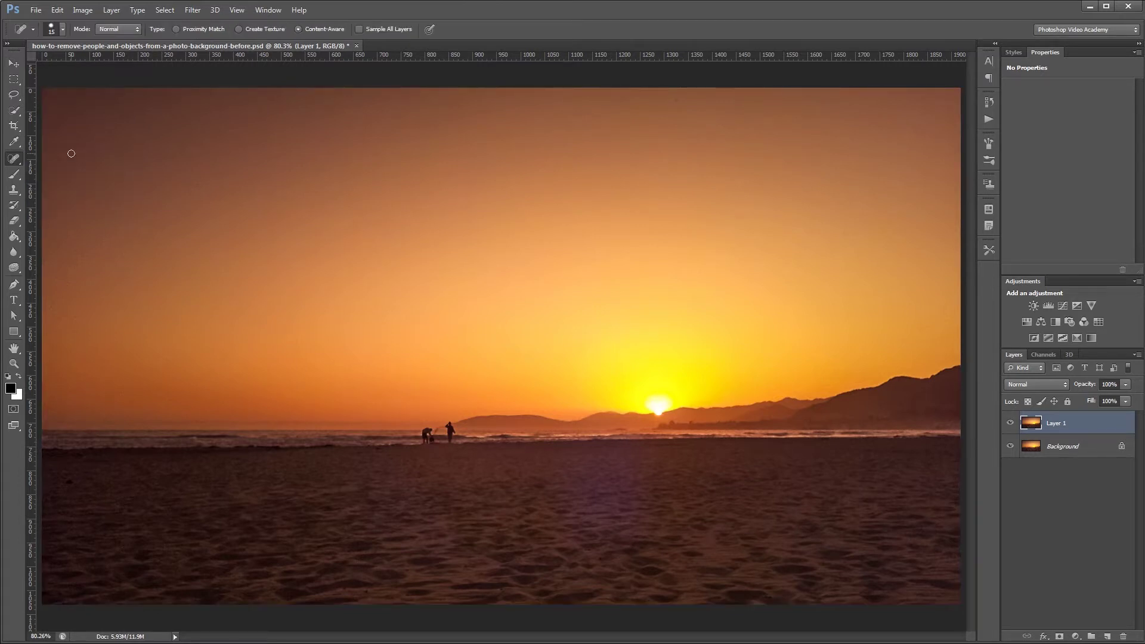
{"action": "left_click", "coordinate": [63, 28]}
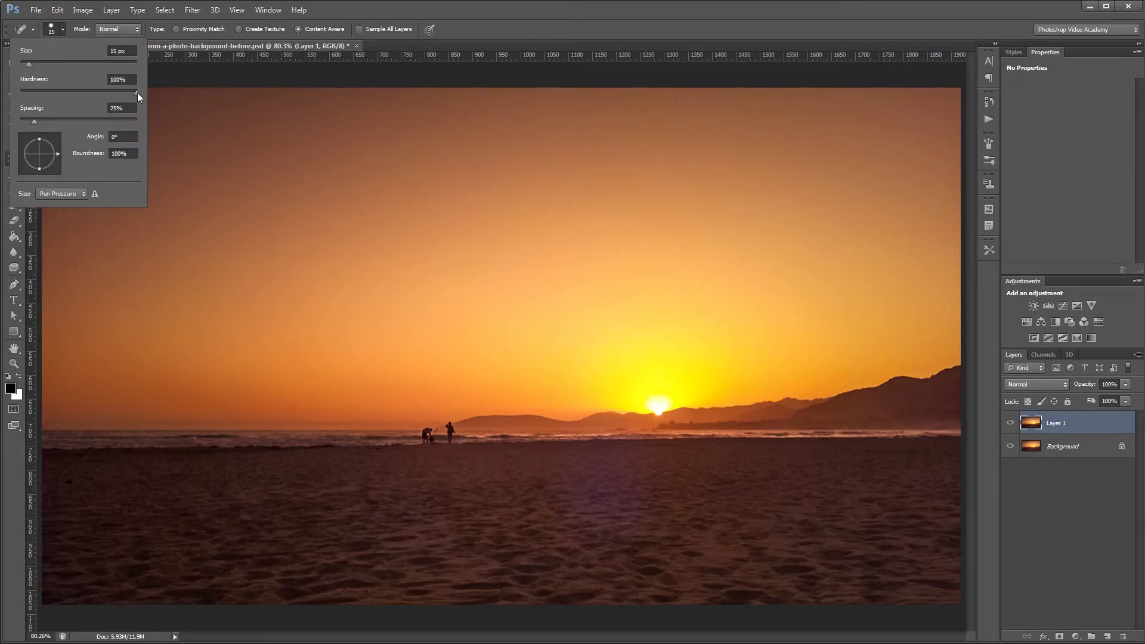
{"action": "left_click", "coordinate": [112, 28]}
{"action": "left_click", "coordinate": [112, 28]}
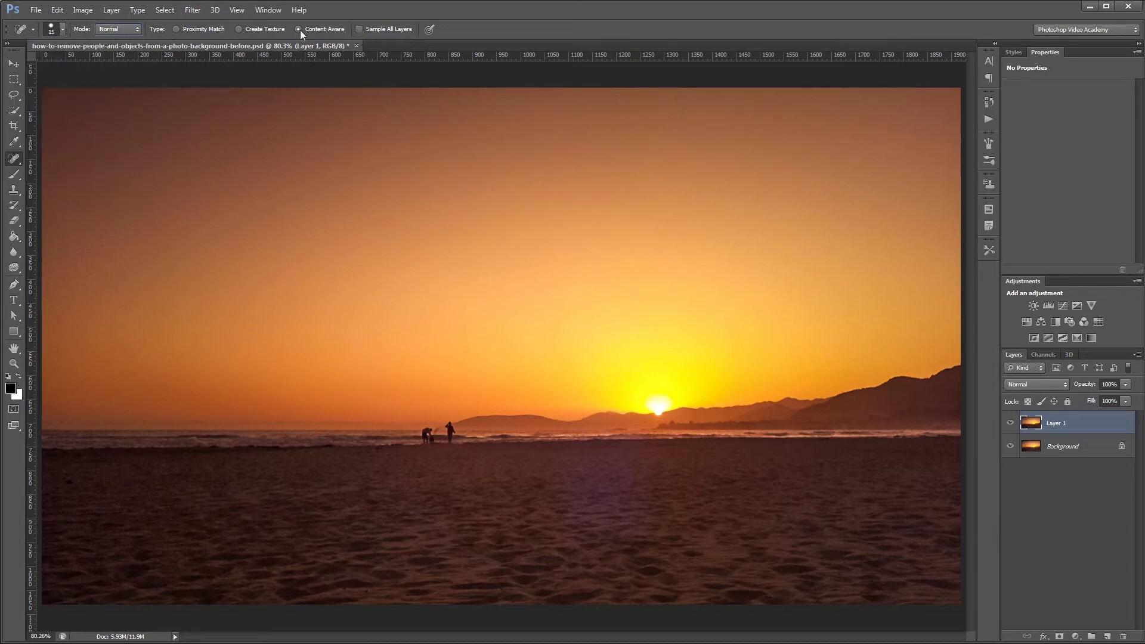
With a 20 px brush, heal away the standing figure, then the bending man and child
{"action": "scroll", "coordinate": [421, 441], "scroll_direction": "up", "scroll_amount": 5}
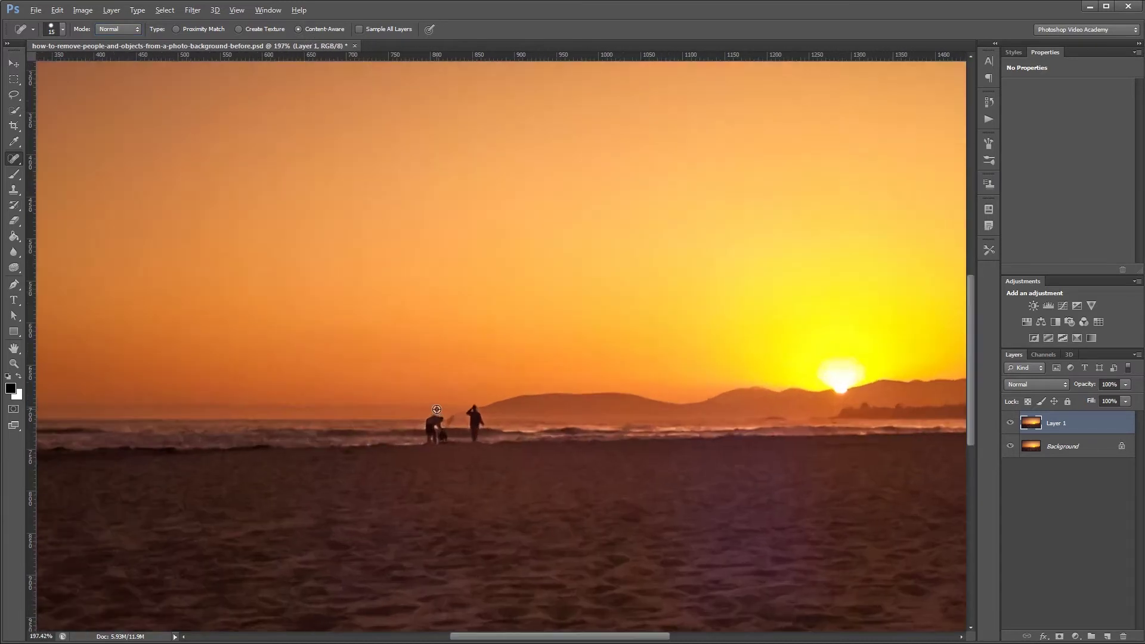
{"action": "scroll", "coordinate": [437, 409], "scroll_direction": "up", "scroll_amount": 5}
{"action": "key", "text": "bracketright"}
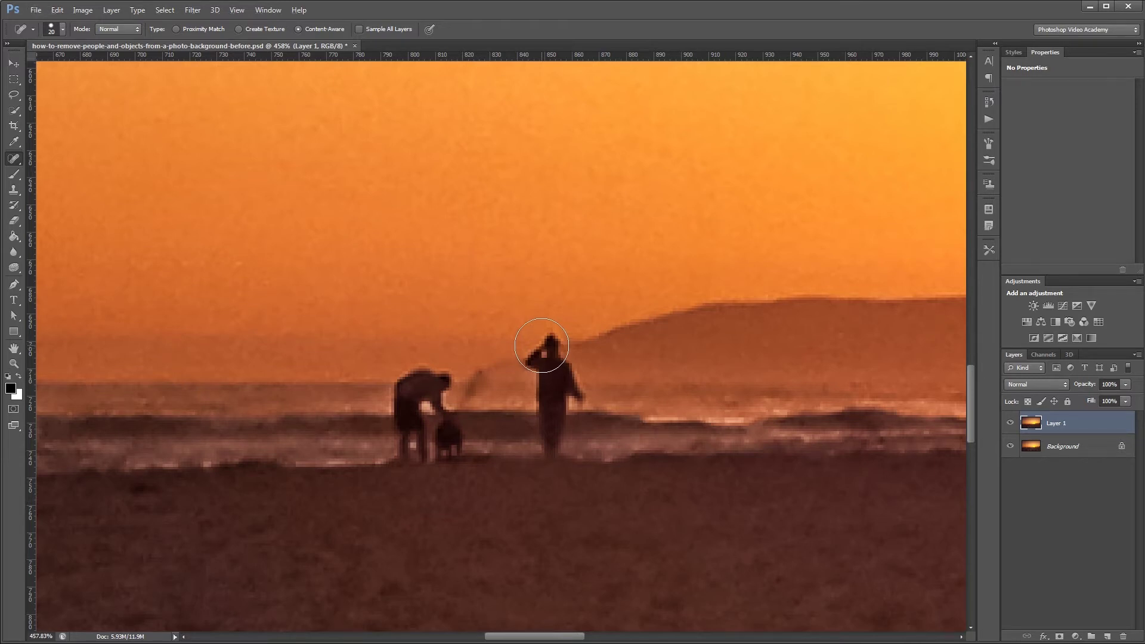
{"action": "mouse_move", "coordinate": [542, 343]}
{"action": "left_mouse_down"}
{"action": "mouse_move", "coordinate": [568, 383]}
{"action": "mouse_move", "coordinate": [552, 449]}
{"action": "mouse_move", "coordinate": [541, 379]}
{"action": "left_mouse_up"}
{"action": "mouse_move", "coordinate": [468, 378]}
{"action": "left_mouse_down"}
{"action": "mouse_move", "coordinate": [409, 383]}
{"action": "mouse_move", "coordinate": [402, 430]}
{"action": "mouse_move", "coordinate": [431, 452]}
{"action": "mouse_move", "coordinate": [458, 419]}
{"action": "mouse_move", "coordinate": [442, 409]}
{"action": "mouse_move", "coordinate": [428, 450]}
{"action": "mouse_move", "coordinate": [399, 448]}
{"action": "left_mouse_up"}
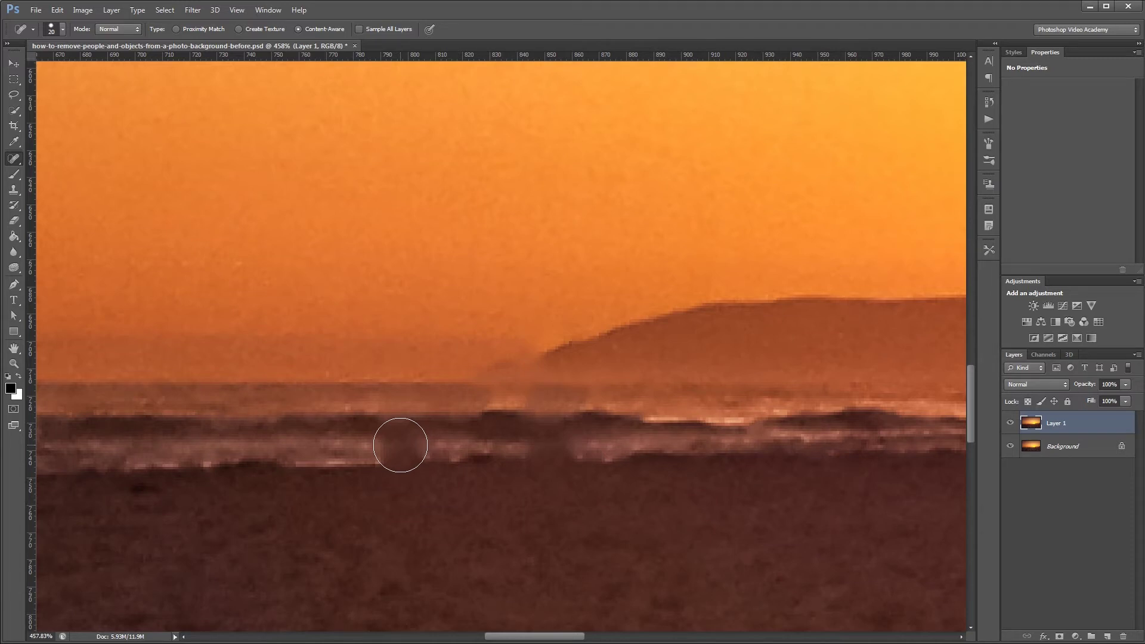
{"action": "scroll", "coordinate": [400, 445], "scroll_direction": "down", "scroll_amount": 10}
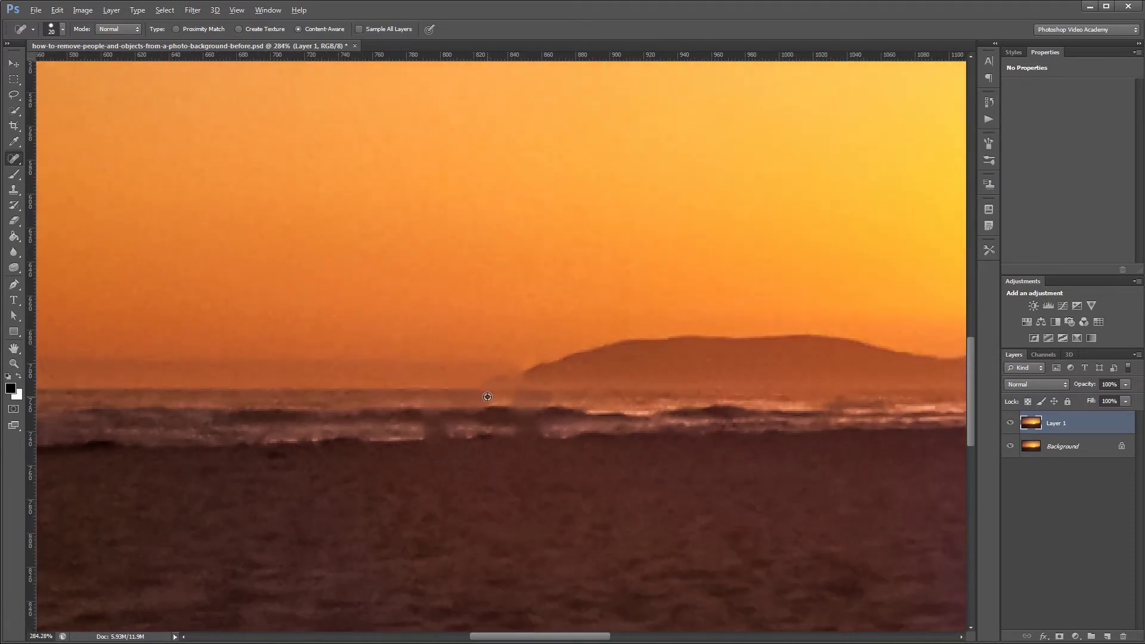
{"action": "scroll", "coordinate": [487, 397], "scroll_direction": "down", "scroll_amount": 3}
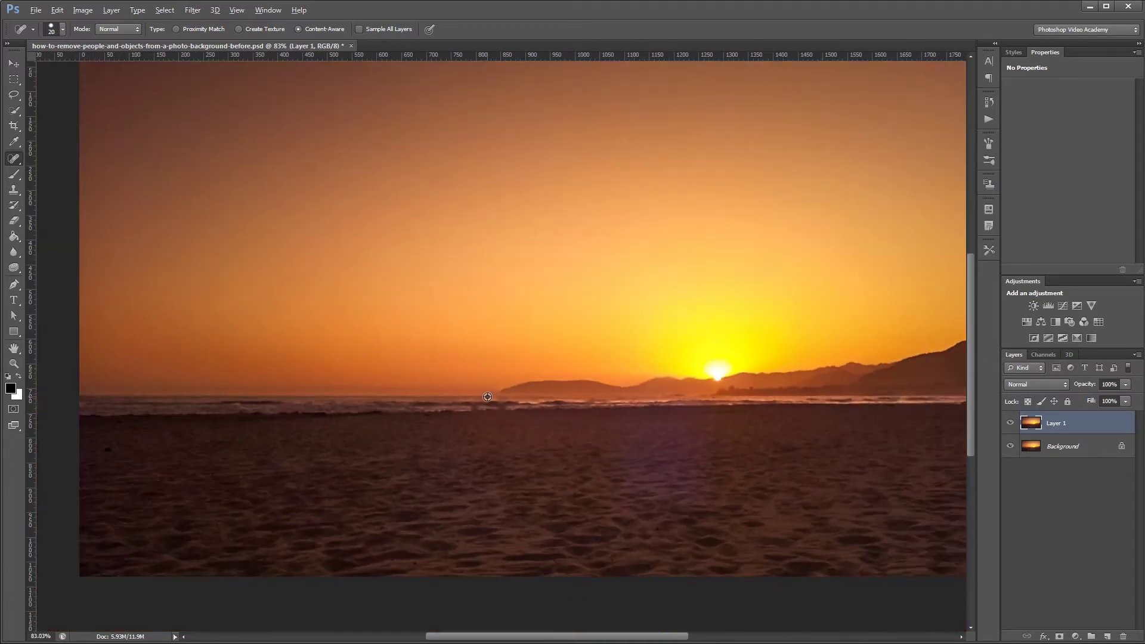
{"action": "left_click_drag", "start_coordinate": [613, 362], "coordinate": [580, 397]}
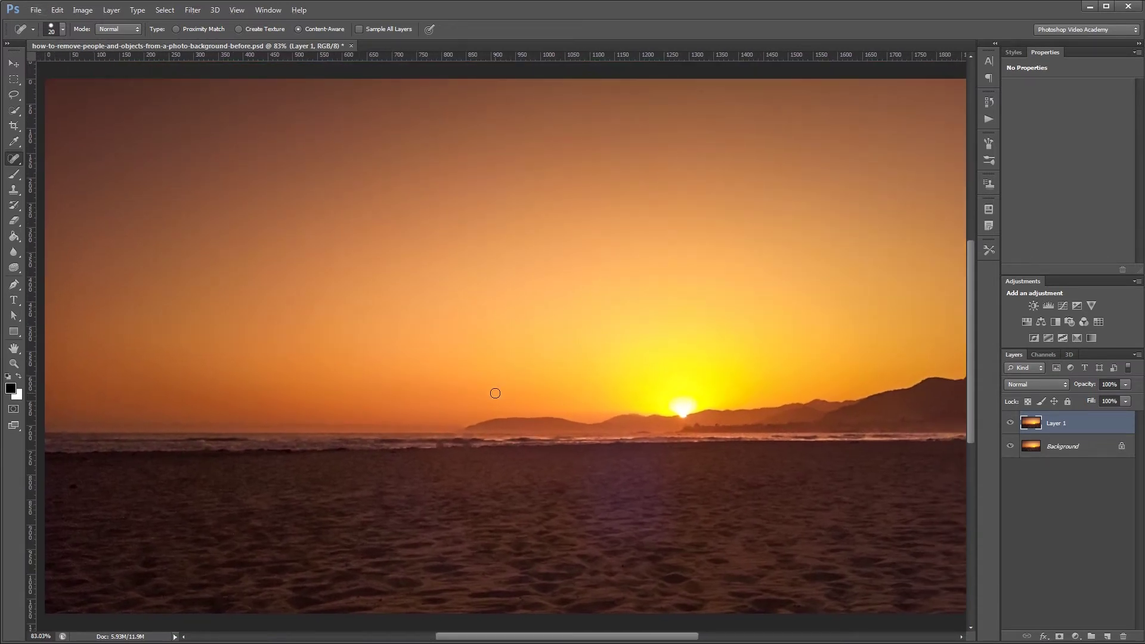
Hide Layer 1, duplicate the Background, and select the Patch Tool
{"action": "left_click", "coordinate": [1009, 423]}
{"action": "left_click", "coordinate": [1079, 449]}
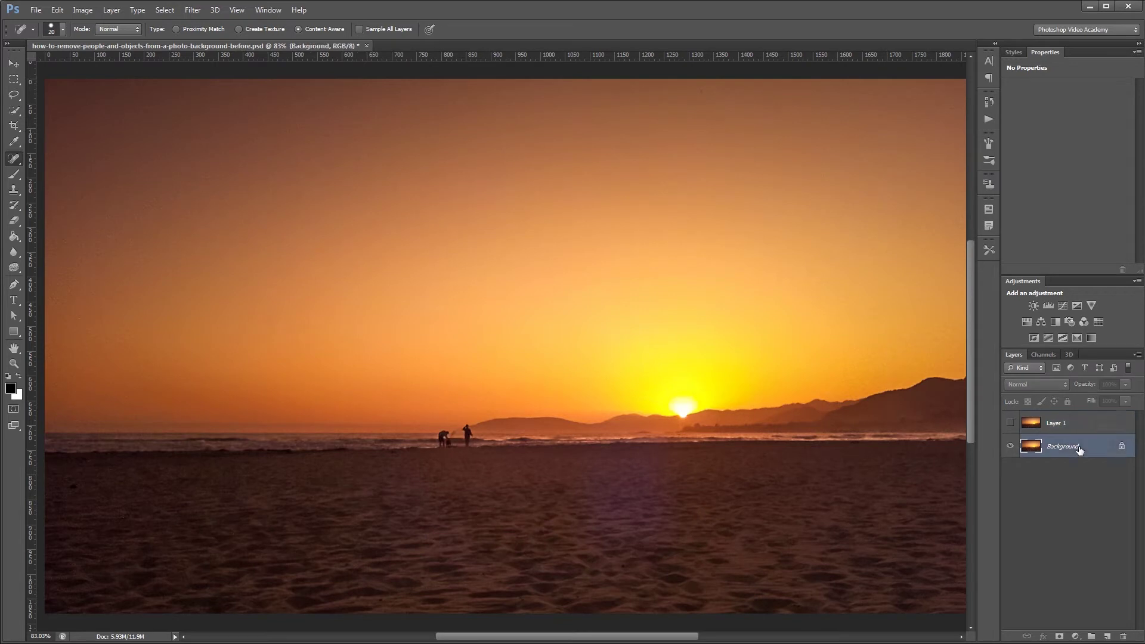
{"action": "key", "text": "ctrl+j"}
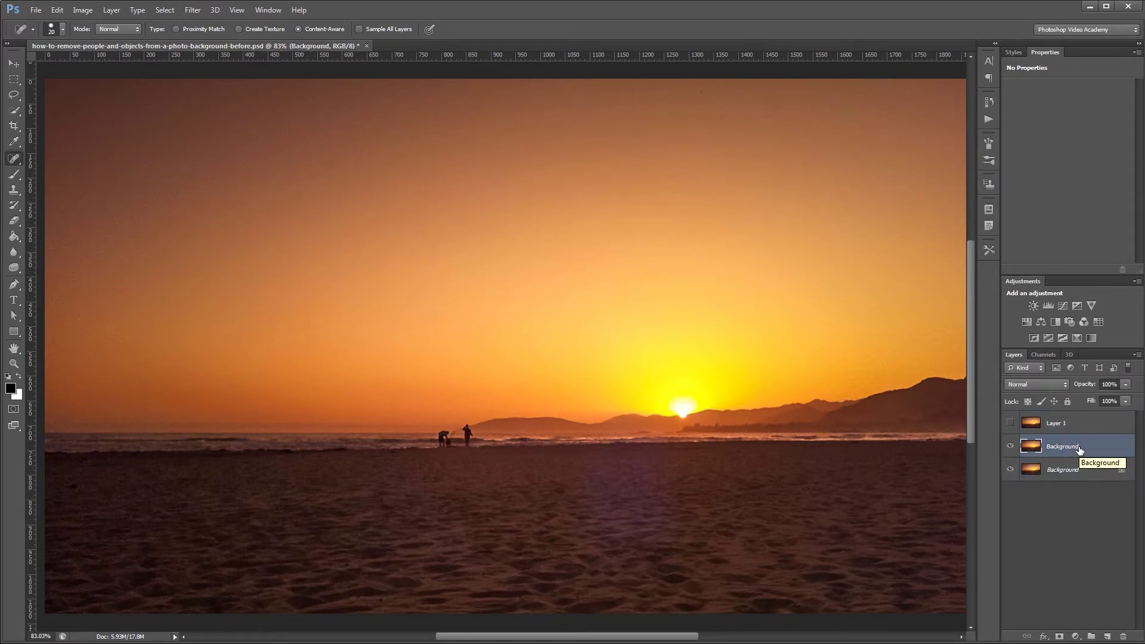
{"action": "right_click", "coordinate": [14, 158]}
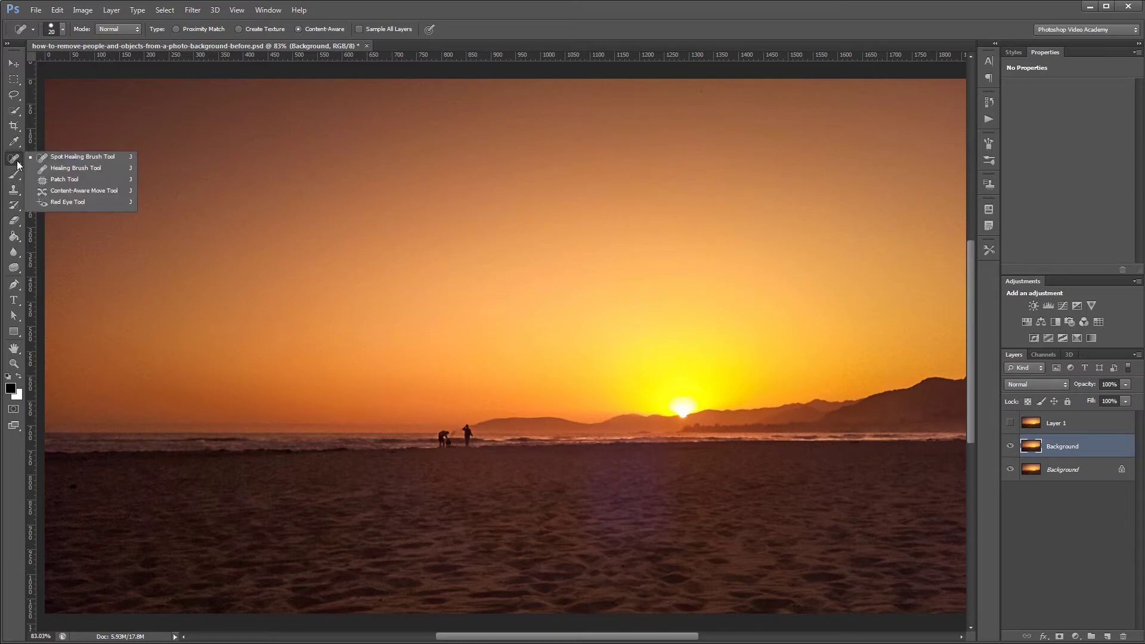
{"action": "left_click", "coordinate": [80, 180]}
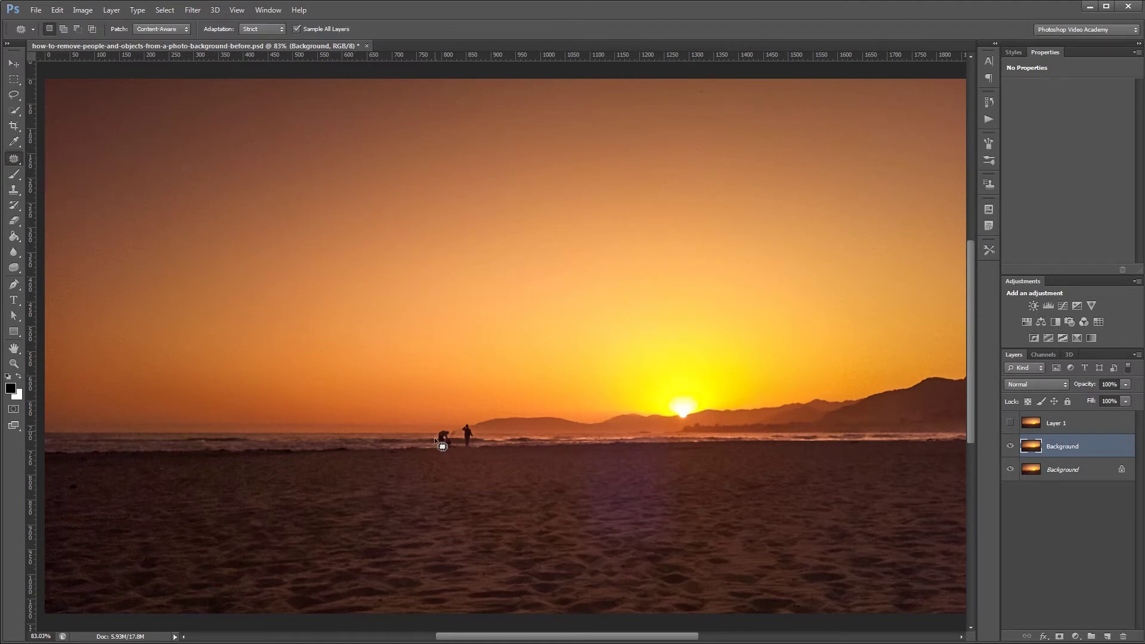
Outline both people, drag the patch left onto clean beach, and deselect
{"action": "scroll", "coordinate": [438, 442], "scroll_direction": "up", "scroll_amount": 8}
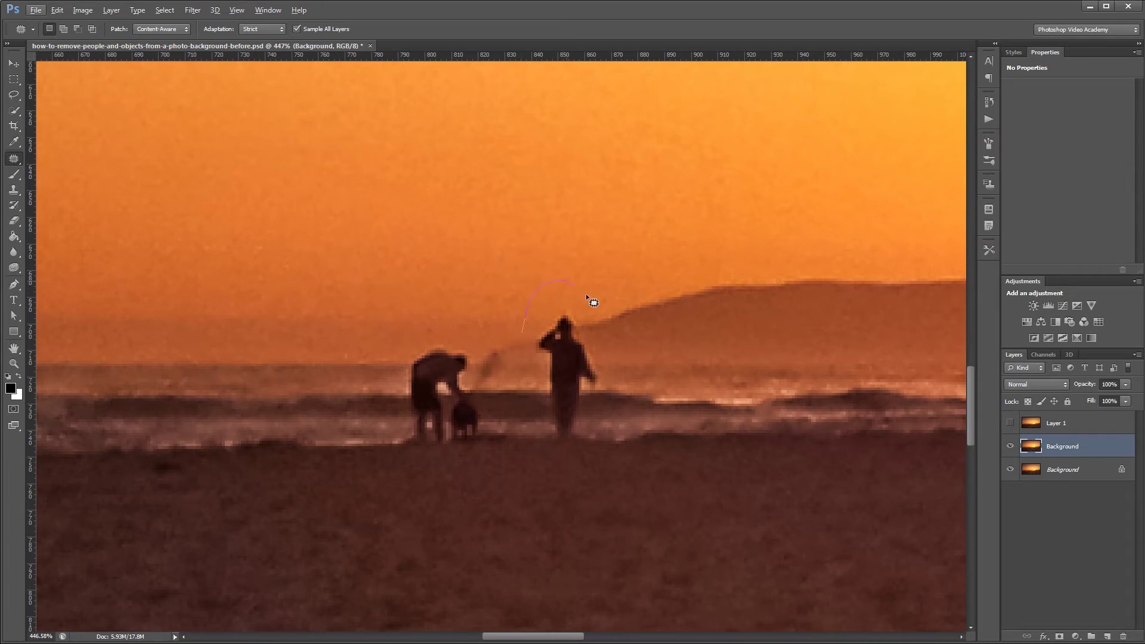
{"action": "mouse_move", "coordinate": [611, 364]}
{"action": "left_mouse_down"}
{"action": "mouse_move", "coordinate": [614, 423]}
{"action": "mouse_move", "coordinate": [598, 440]}
{"action": "left_mouse_up"}
{"action": "left_click_drag", "start_coordinate": [525, 443], "coordinate": [439, 464]}
{"action": "mouse_move", "coordinate": [393, 376]}
{"action": "left_mouse_down"}
{"action": "mouse_move", "coordinate": [429, 328]}
{"action": "mouse_move", "coordinate": [511, 336]}
{"action": "left_mouse_up"}
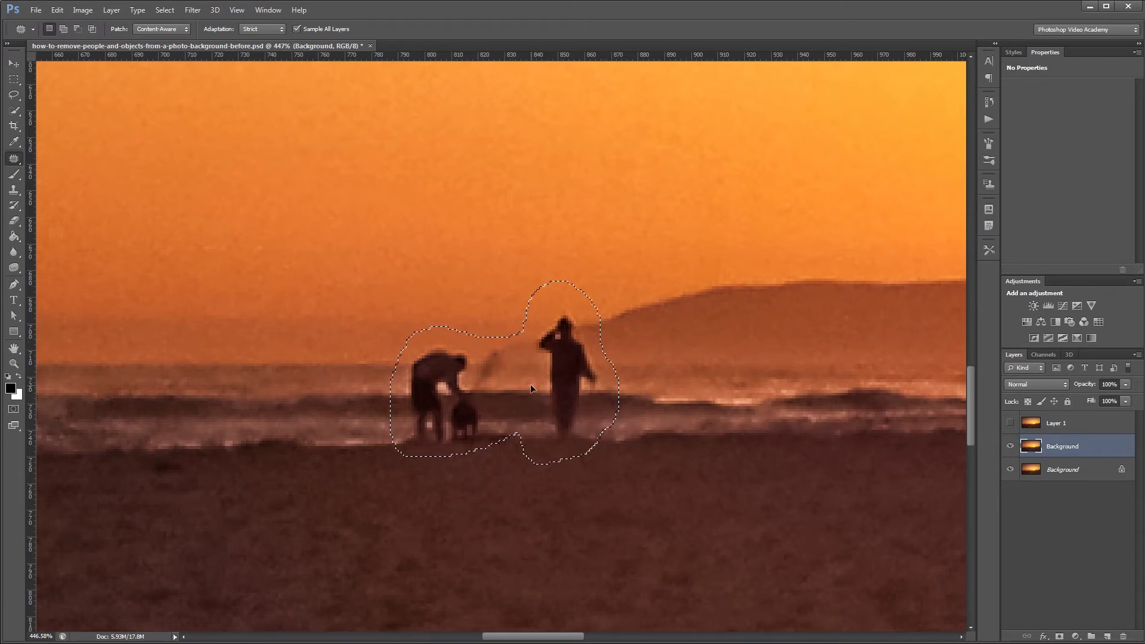
{"action": "left_click_drag", "start_coordinate": [531, 389], "coordinate": [228, 380]}
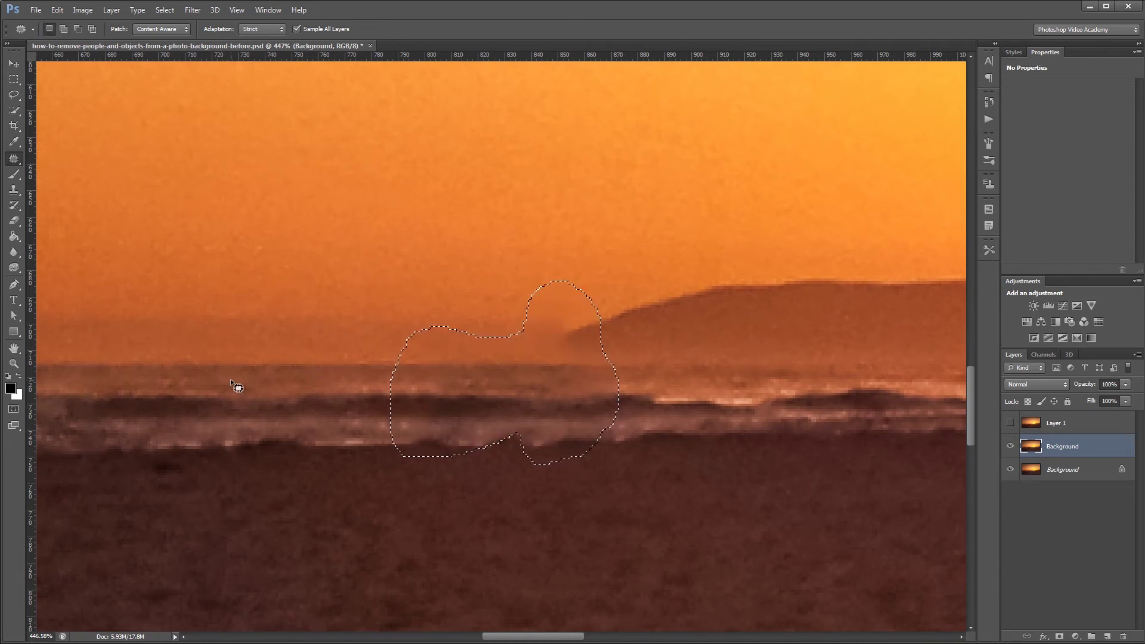
{"action": "key", "text": "ctrl+d"}
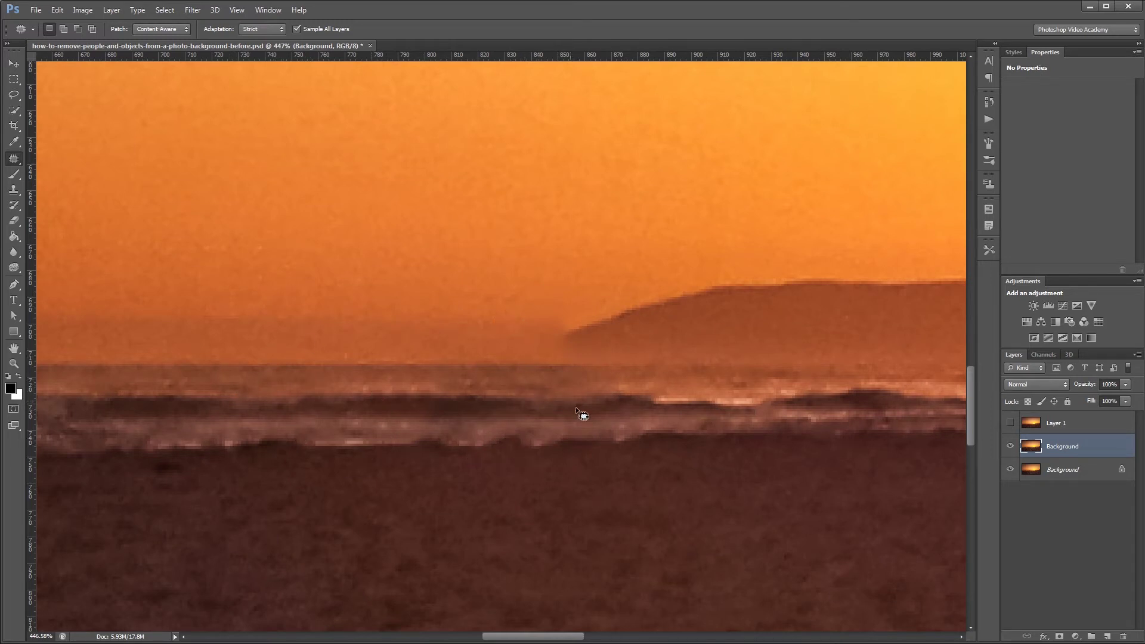
Hide the patched copy and duplicate the locked Background a third time
{"action": "key", "text": "v"}
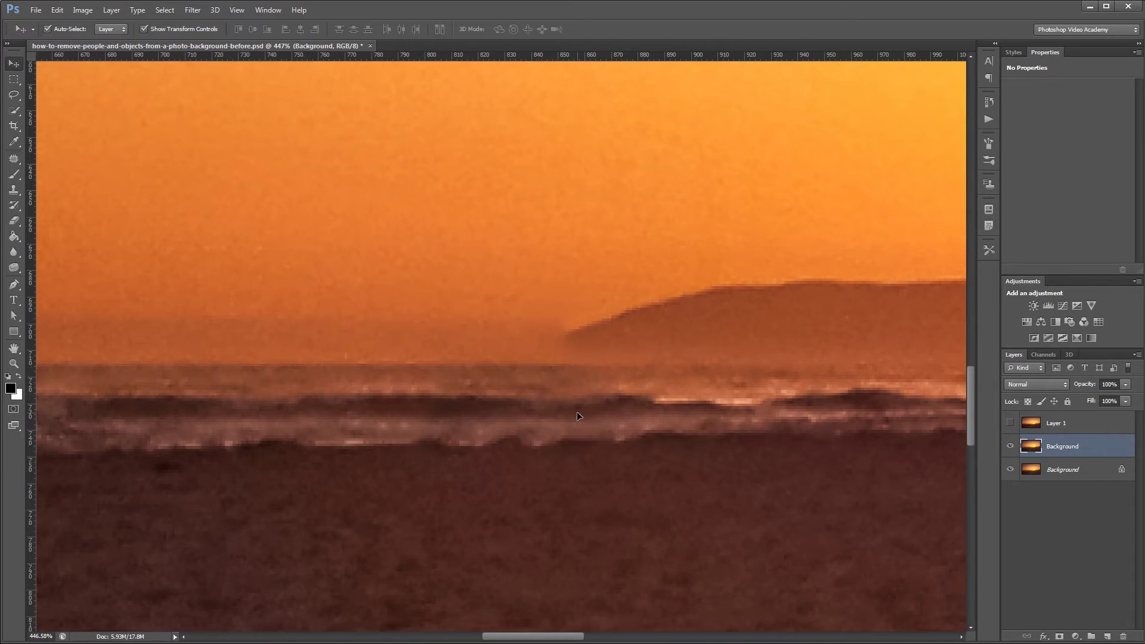
{"action": "left_click", "coordinate": [1010, 446]}
{"action": "left_click", "coordinate": [1088, 475]}
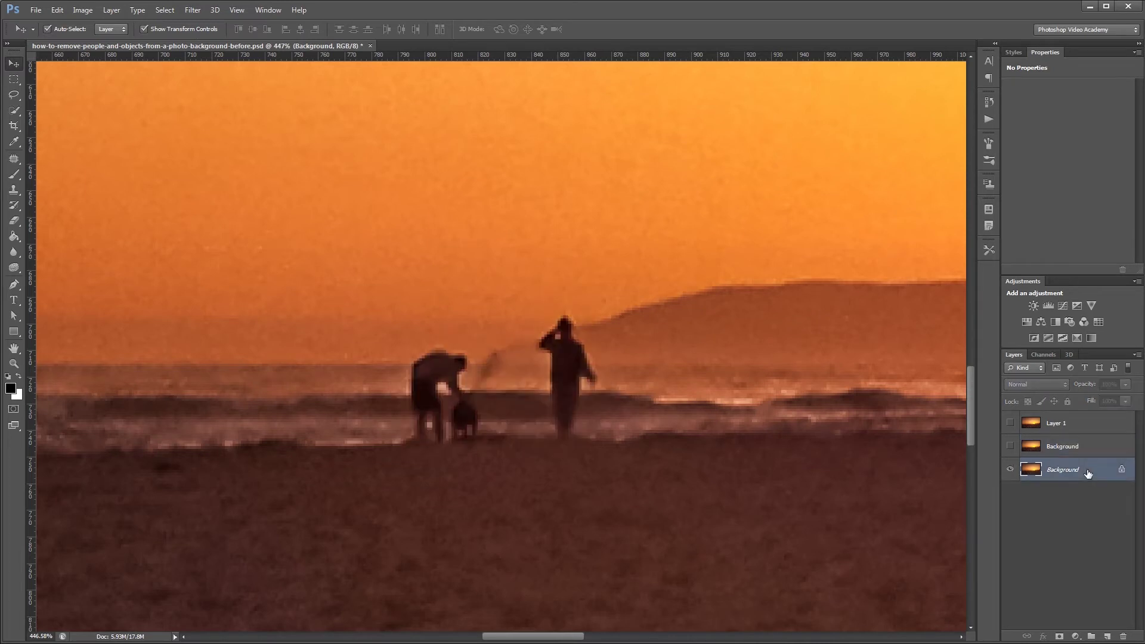
{"action": "key", "text": "ctrl+j"}
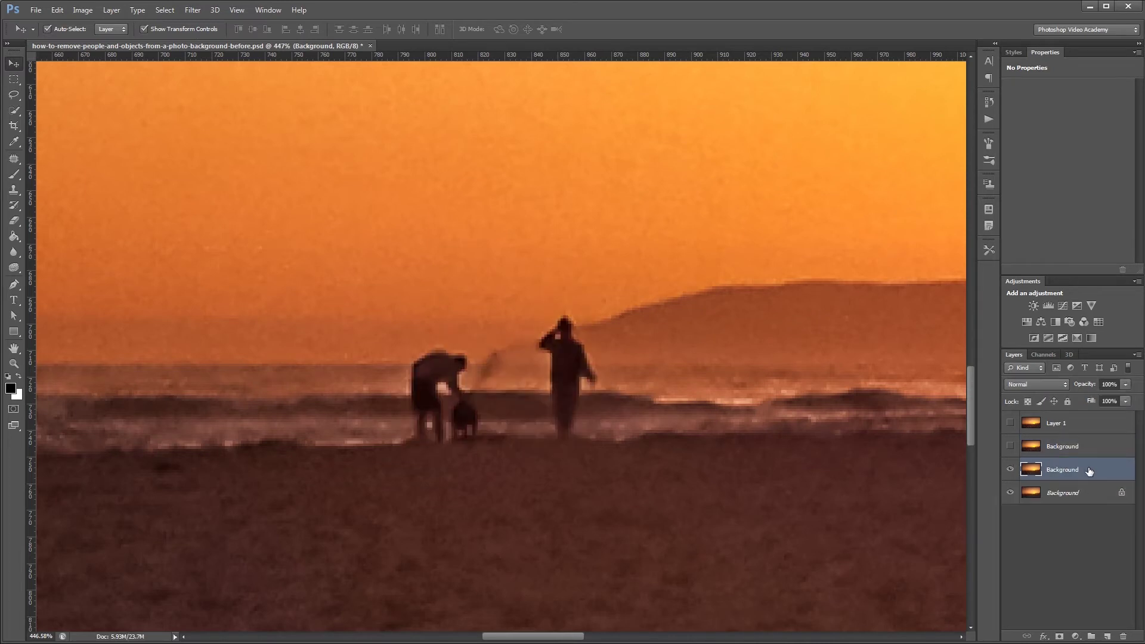
Lasso the standing man and Content-Aware Fill his area with surrounding scenery
{"action": "key", "text": "l"}
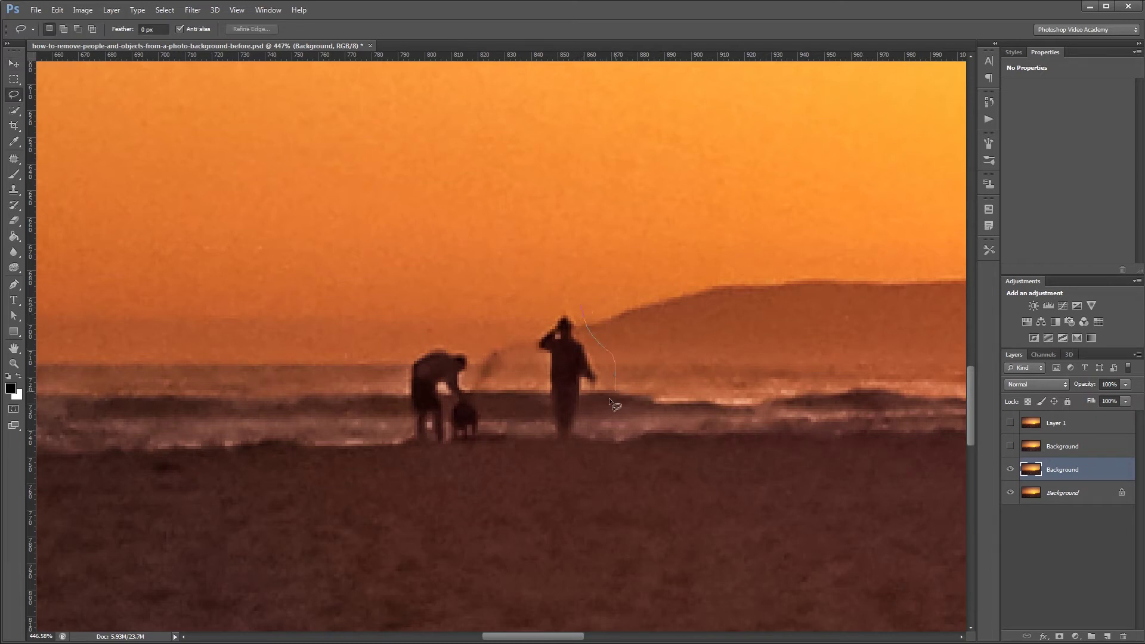
{"action": "left_click_drag", "start_coordinate": [542, 441], "coordinate": [537, 369]}
{"action": "left_click_drag", "start_coordinate": [571, 302], "coordinate": [573, 302]}
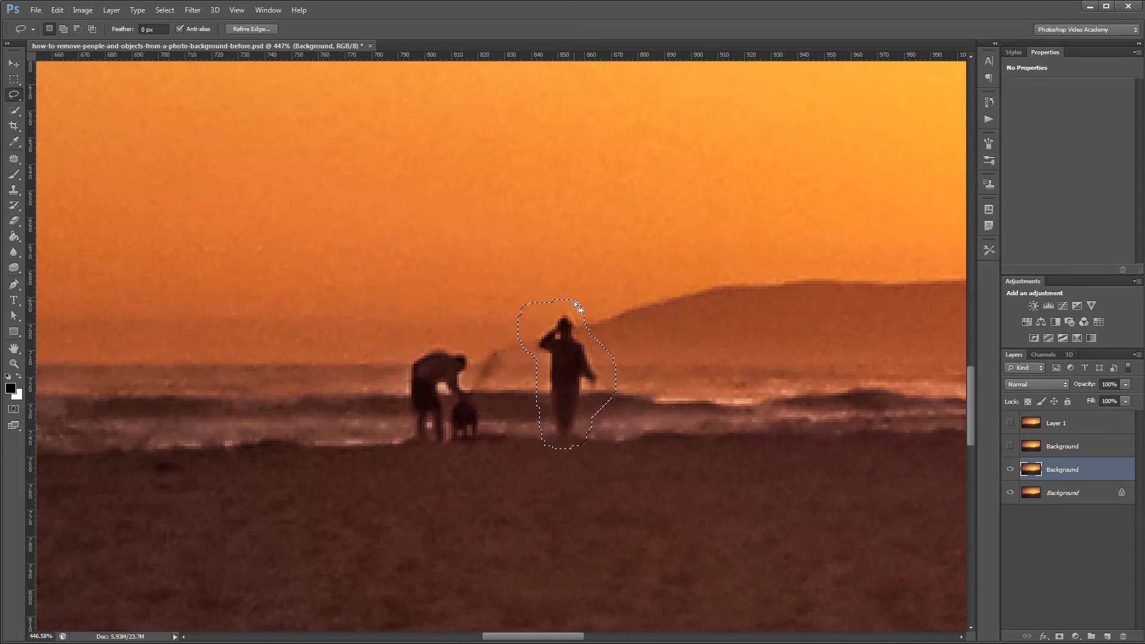
{"action": "right_click", "coordinate": [567, 352]}
{"action": "left_click", "coordinate": [599, 521]}
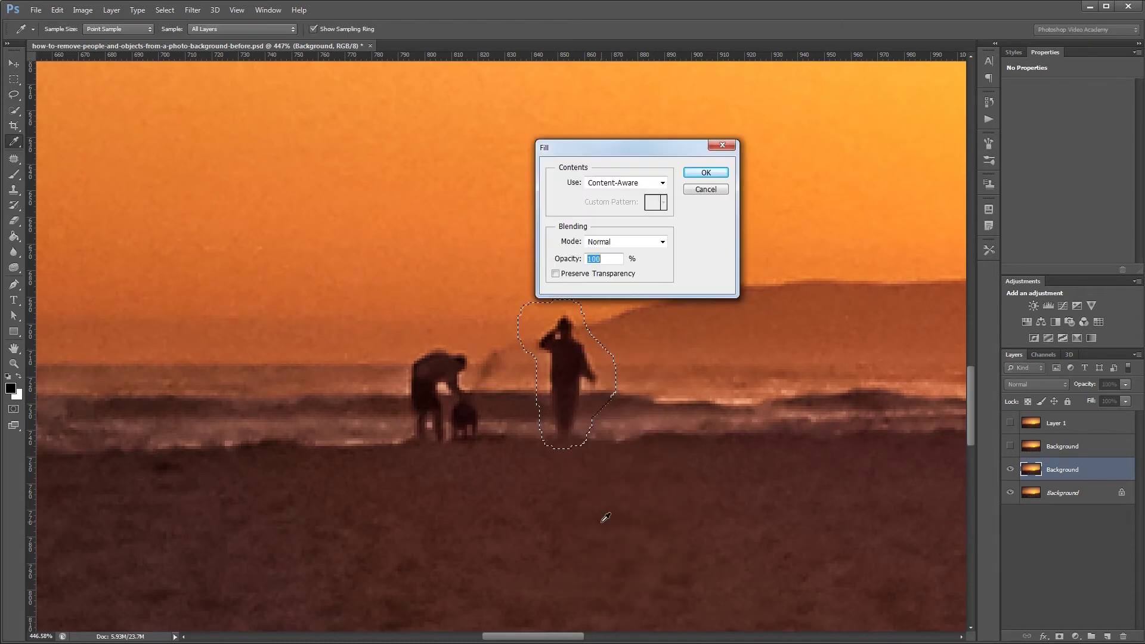
{"action": "left_click_drag", "start_coordinate": [608, 146], "coordinate": [667, 151]}
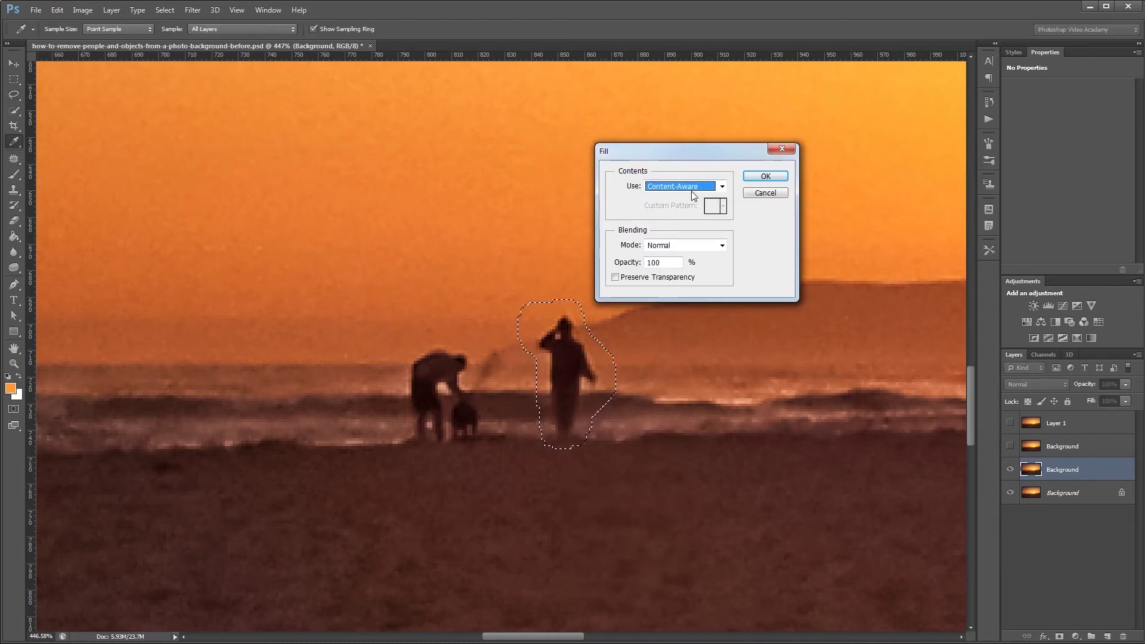
{"action": "left_click", "coordinate": [766, 176]}
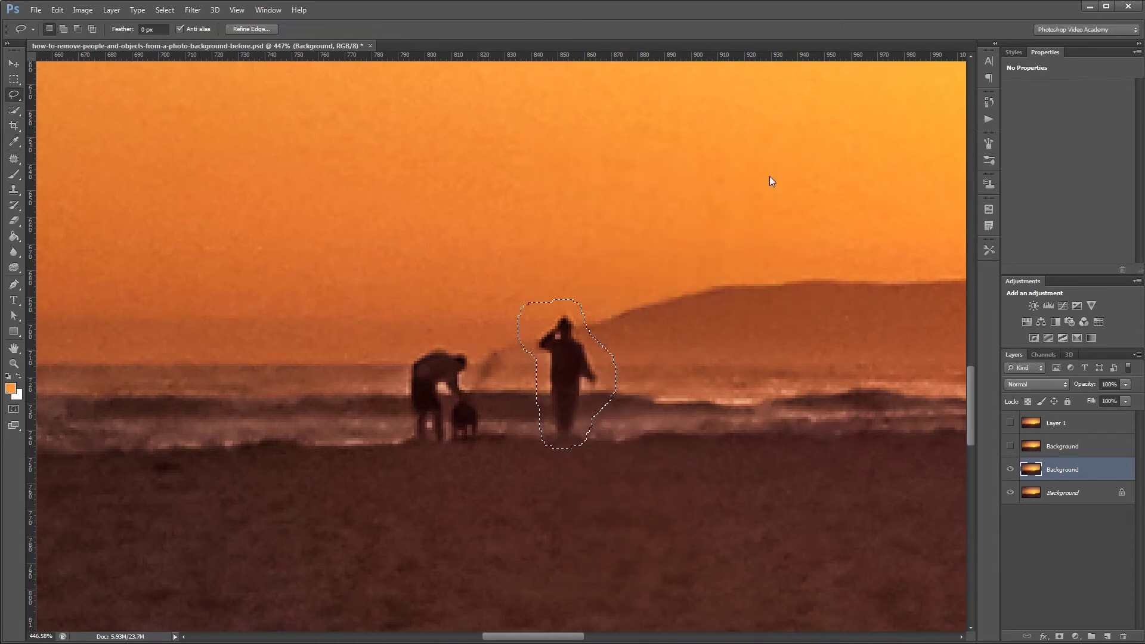
Lasso the bending person and dog, Content-Aware Fill them, and deselect
{"action": "mouse_move", "coordinate": [472, 338]}
{"action": "left_mouse_down"}
{"action": "mouse_move", "coordinate": [492, 432]}
{"action": "mouse_move", "coordinate": [470, 459]}
{"action": "mouse_move", "coordinate": [408, 451]}
{"action": "left_mouse_up"}
{"action": "left_click_drag", "start_coordinate": [455, 336], "coordinate": [463, 337]}
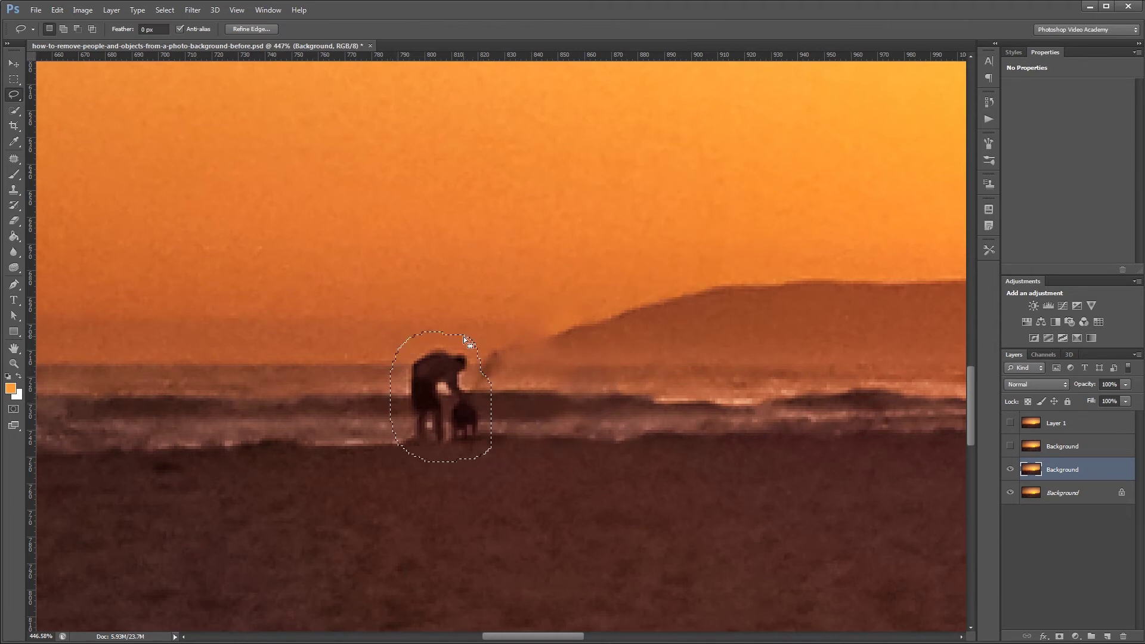
{"action": "right_click", "coordinate": [463, 351]}
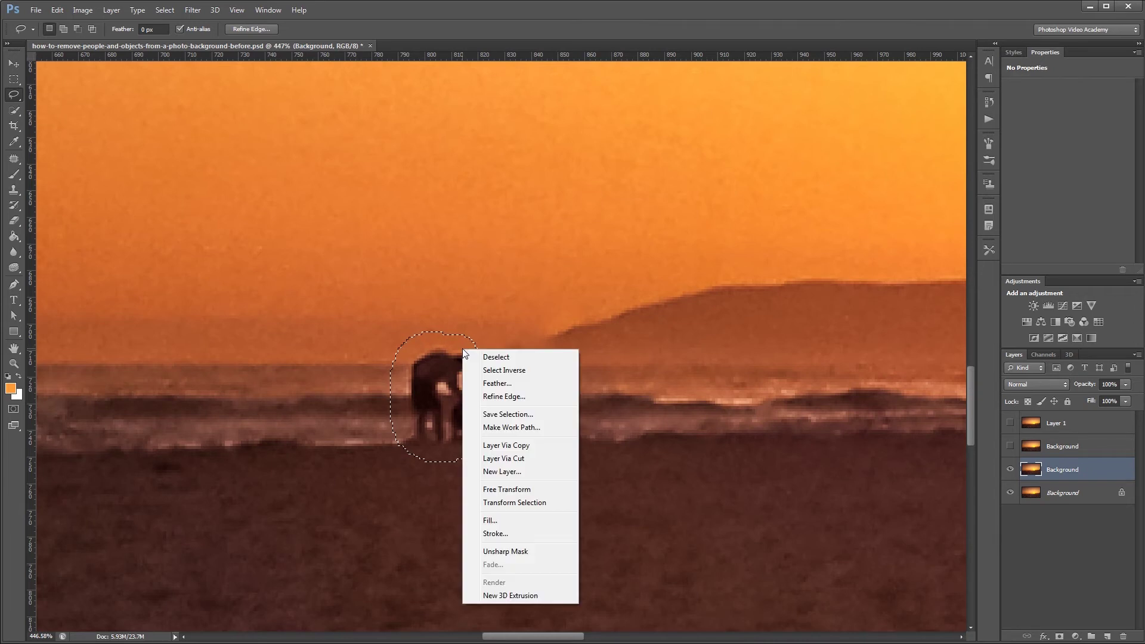
{"action": "left_click", "coordinate": [491, 520]}
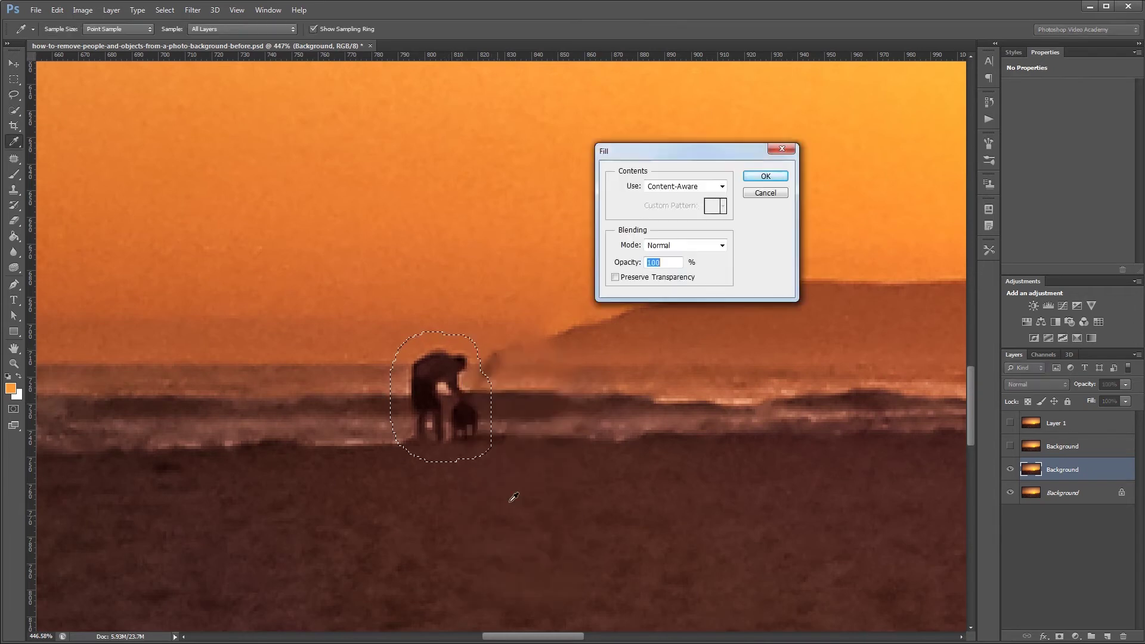
{"action": "left_click", "coordinate": [766, 177]}
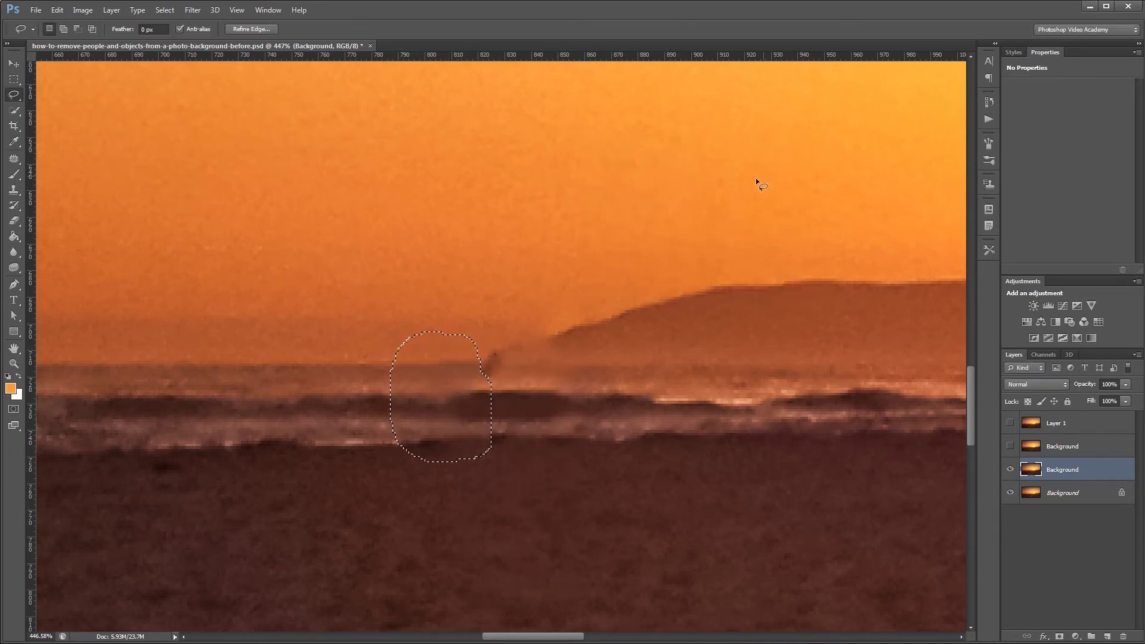
{"action": "key", "text": "ctrl+d"}
{"action": "key", "text": "v"}
{"action": "key", "text": "ctrl+0"}
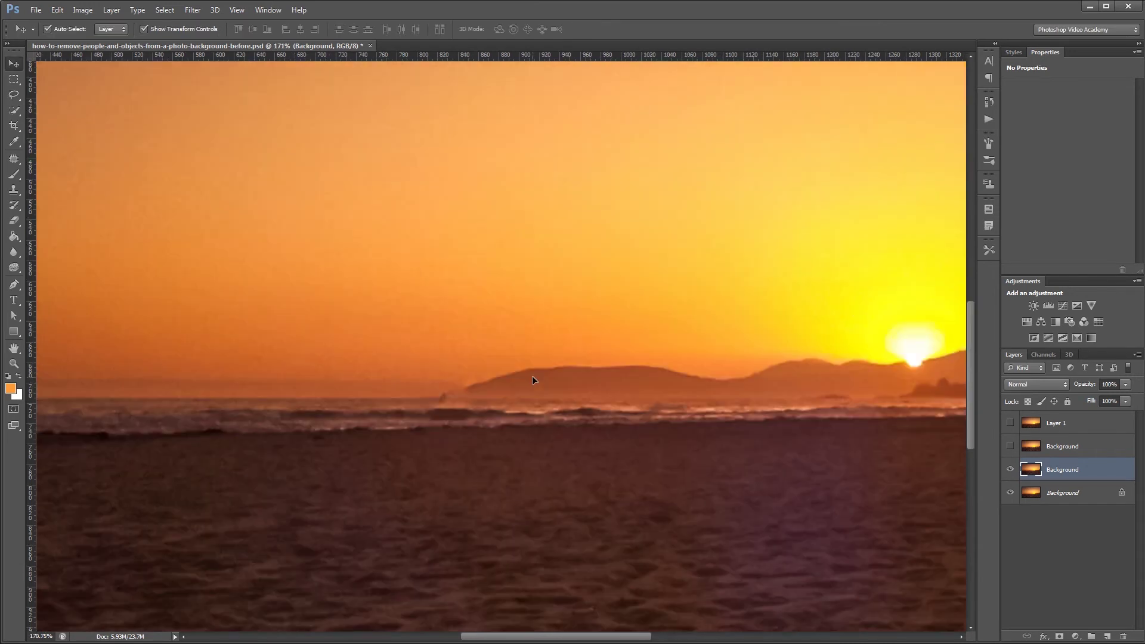
Hide the Content-Aware Fill copy and duplicate the locked Background a fourth time
{"action": "scroll", "coordinate": [582, 340], "scroll_direction": "down", "scroll_amount": 5}
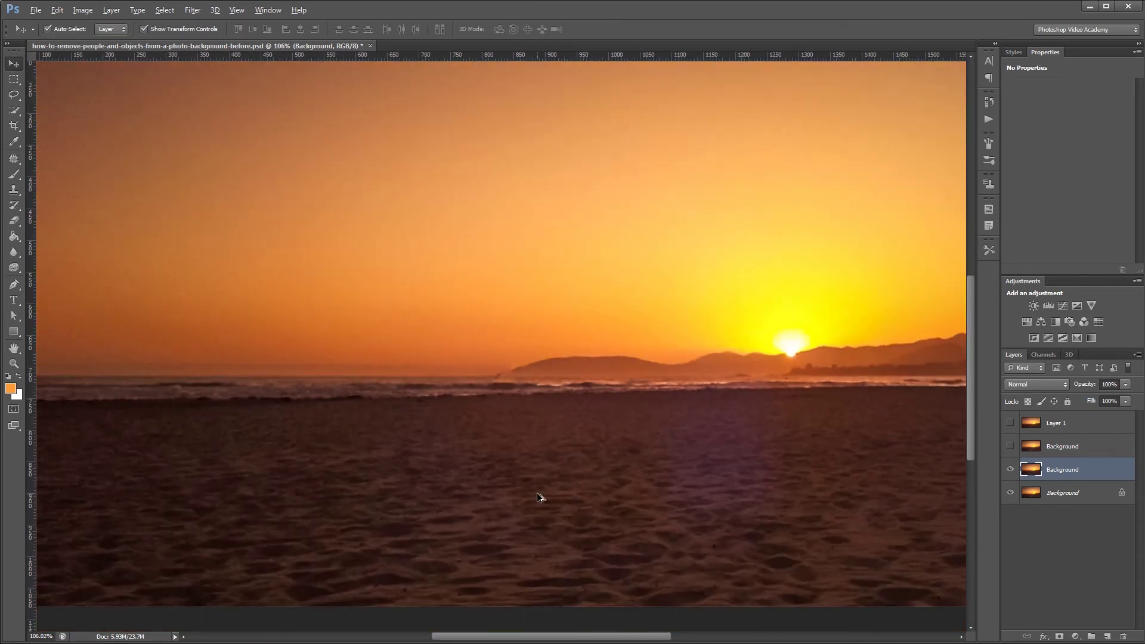
{"action": "scroll", "coordinate": [535, 383], "scroll_direction": "up", "scroll_amount": 1}
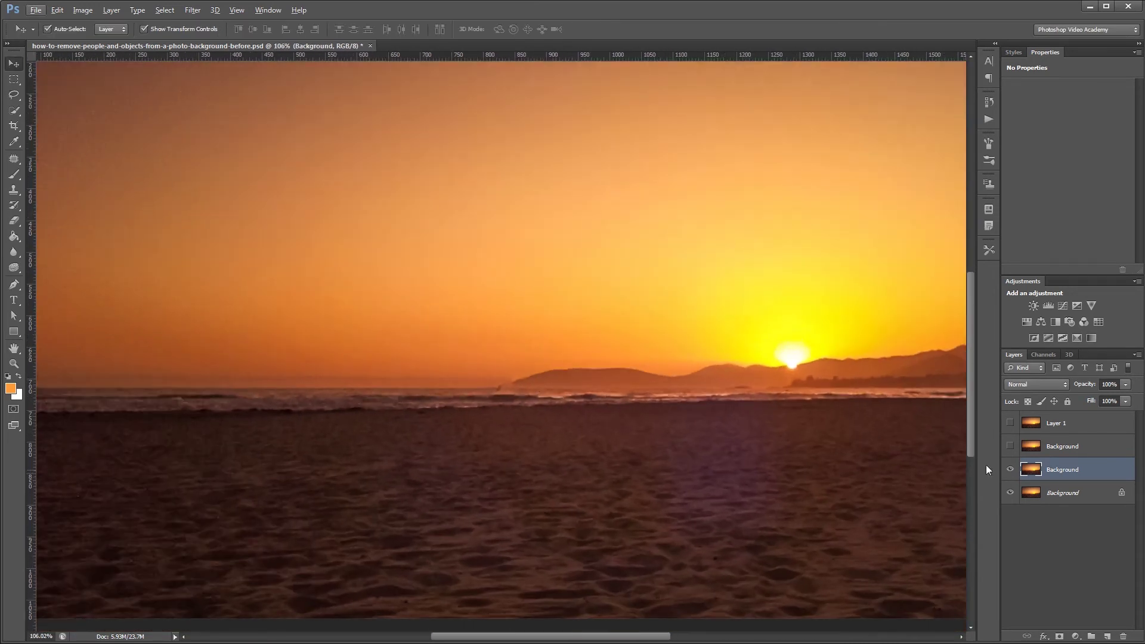
{"action": "left_click", "coordinate": [1008, 470]}
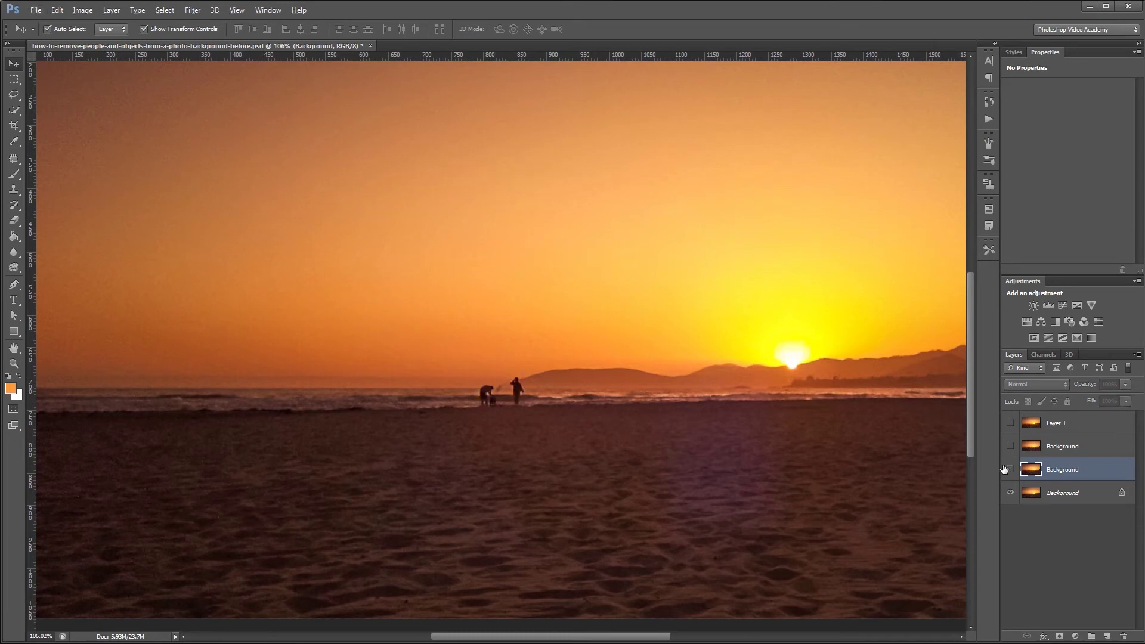
{"action": "left_click", "coordinate": [1073, 495]}
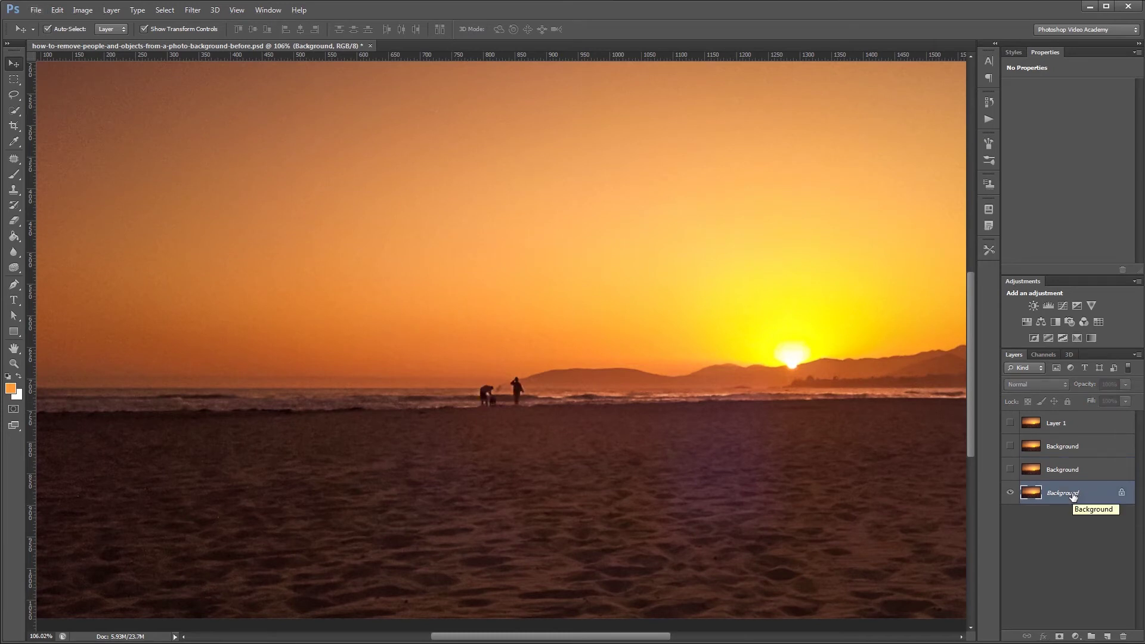
{"action": "key", "text": "ctrl+j"}
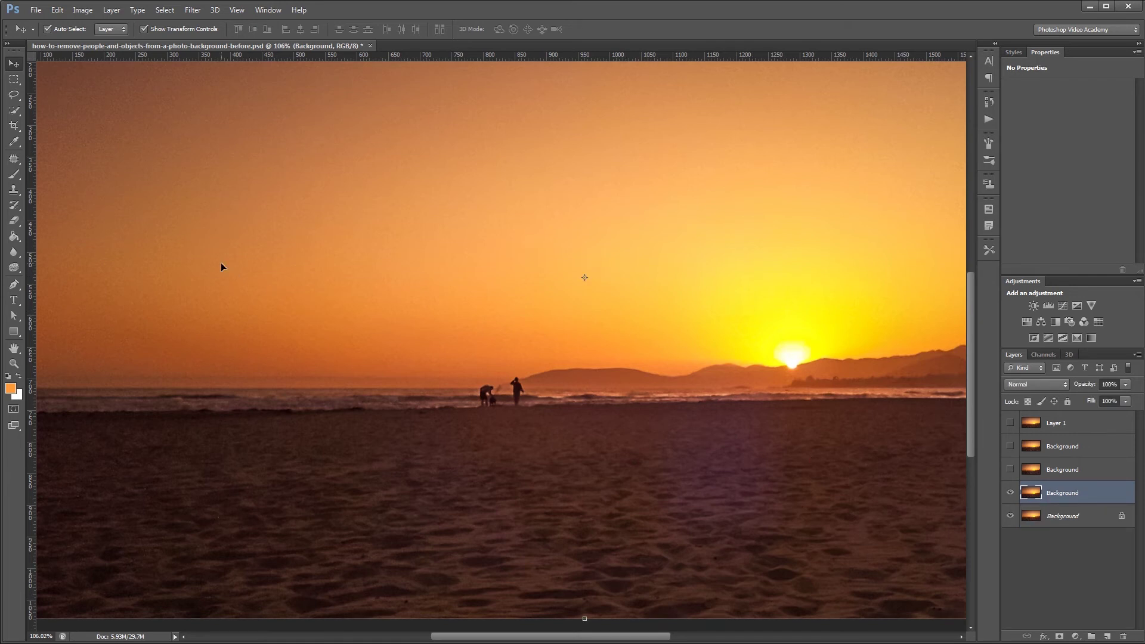
With the Clone Stamp, sample waves on the left and paint over the bending person and dog
{"action": "left_click", "coordinate": [14, 189]}
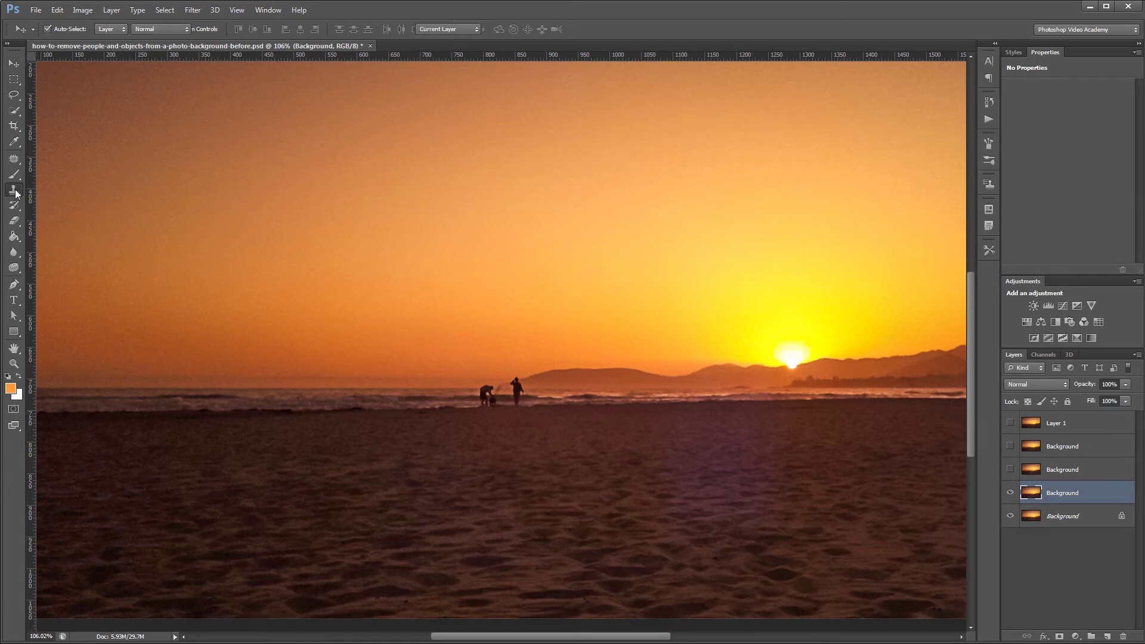
{"action": "left_click", "coordinate": [61, 189]}
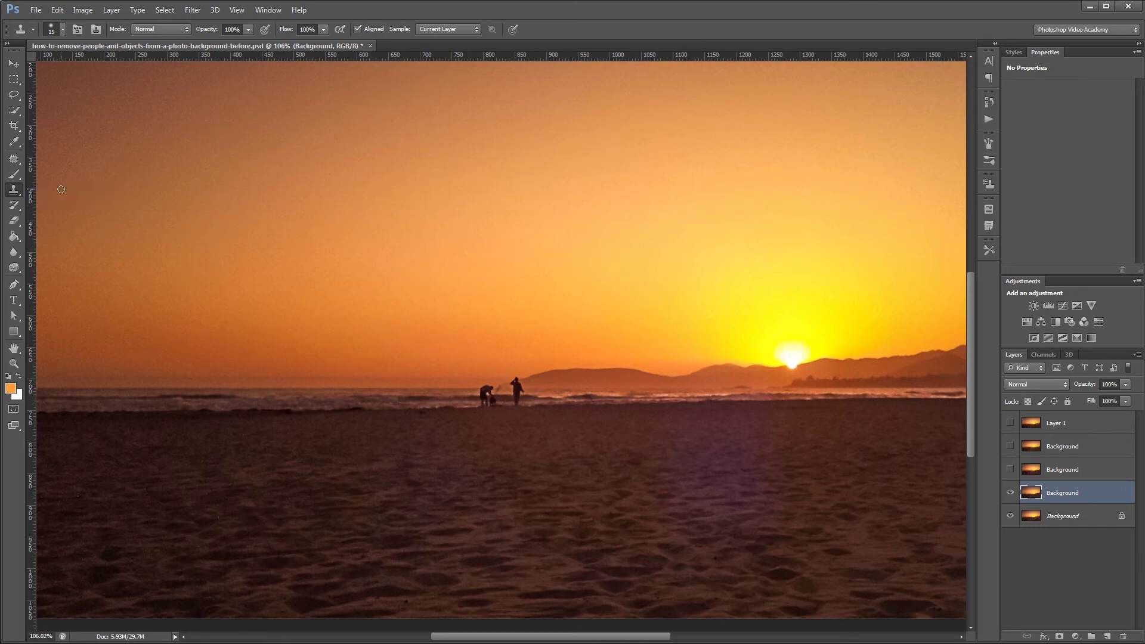
{"action": "scroll", "coordinate": [508, 412], "scroll_direction": "up", "scroll_amount": 5}
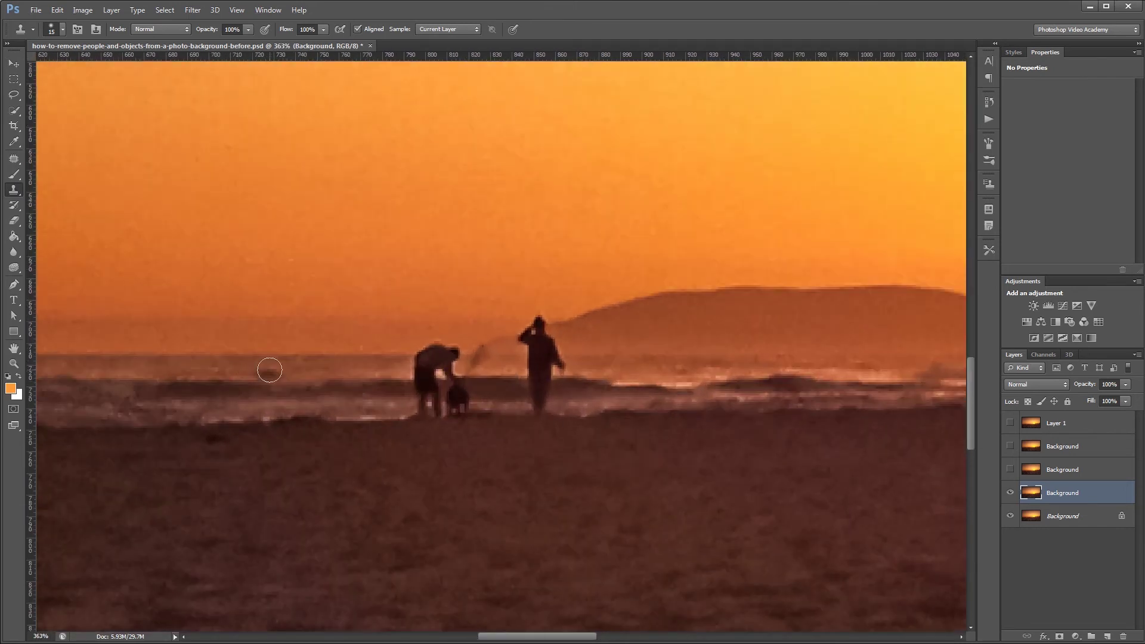
{"action": "left_click", "coordinate": [225, 383], "text": "alt"}
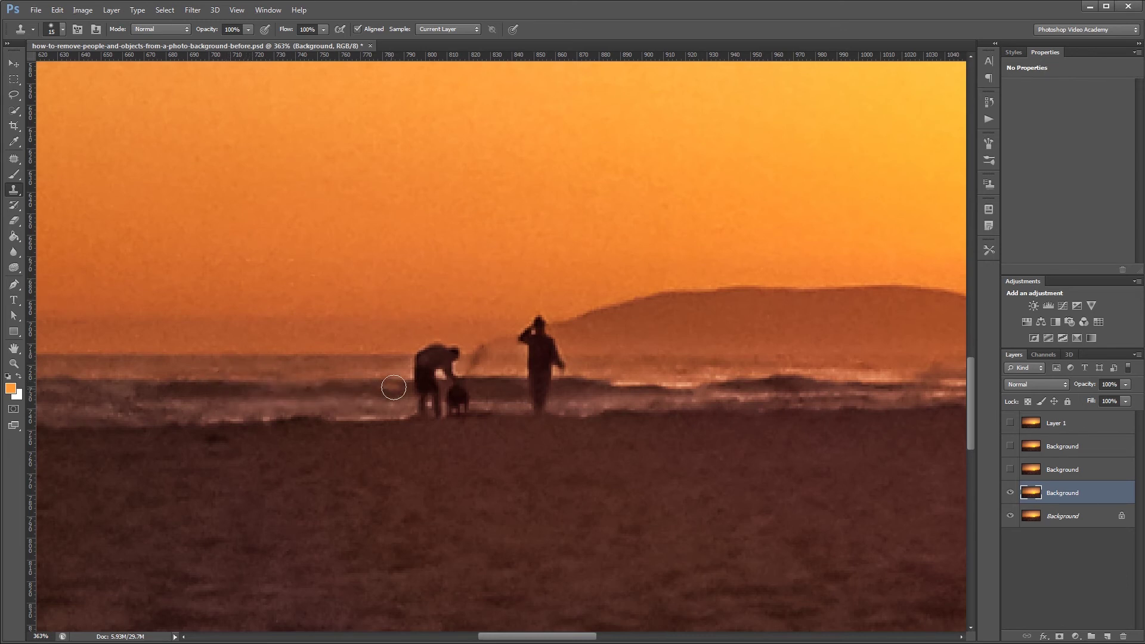
{"action": "mouse_move", "coordinate": [404, 380]}
{"action": "left_mouse_down"}
{"action": "mouse_move", "coordinate": [467, 379]}
{"action": "mouse_move", "coordinate": [427, 392]}
{"action": "mouse_move", "coordinate": [461, 393]}
{"action": "mouse_move", "coordinate": [416, 406]}
{"action": "mouse_move", "coordinate": [467, 405]}
{"action": "mouse_move", "coordinate": [441, 402]}
{"action": "mouse_move", "coordinate": [420, 355]}
{"action": "mouse_move", "coordinate": [417, 366]}
{"action": "mouse_move", "coordinate": [452, 352]}
{"action": "mouse_move", "coordinate": [454, 367]}
{"action": "mouse_move", "coordinate": [431, 349]}
{"action": "mouse_move", "coordinate": [427, 365]}
{"action": "mouse_move", "coordinate": [402, 367]}
{"action": "left_mouse_up"}
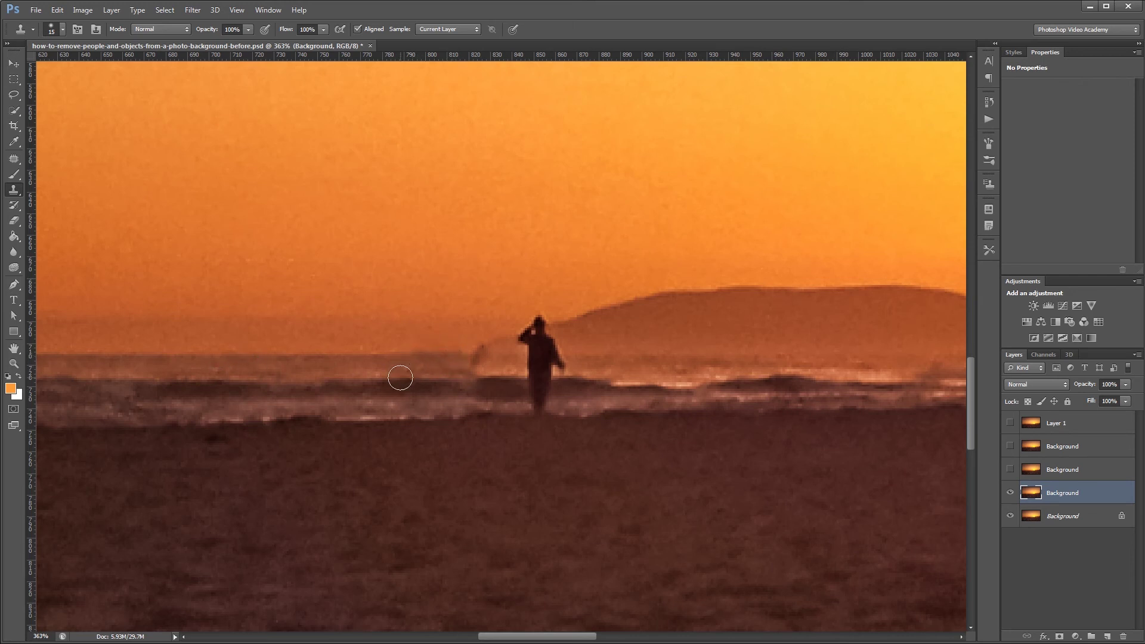
Sample haze beside the man and clone over his body and the dark remnants in the surf
{"action": "left_click", "coordinate": [655, 354], "text": "alt"}
{"action": "left_click", "coordinate": [545, 354]}
{"action": "mouse_move", "coordinate": [545, 354]}
{"action": "left_mouse_down"}
{"action": "mouse_move", "coordinate": [528, 360]}
{"action": "mouse_move", "coordinate": [557, 370]}
{"action": "left_mouse_up"}
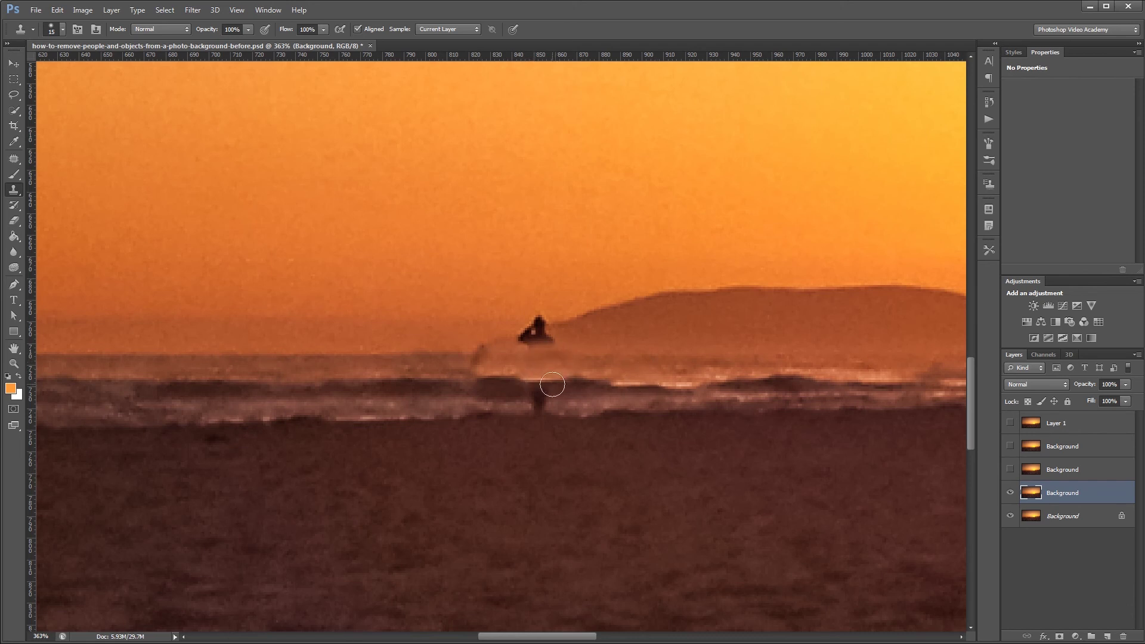
{"action": "mouse_move", "coordinate": [552, 385]}
{"action": "left_mouse_down"}
{"action": "mouse_move", "coordinate": [539, 386]}
{"action": "mouse_move", "coordinate": [560, 409]}
{"action": "mouse_move", "coordinate": [512, 414]}
{"action": "mouse_move", "coordinate": [548, 410]}
{"action": "left_mouse_up"}
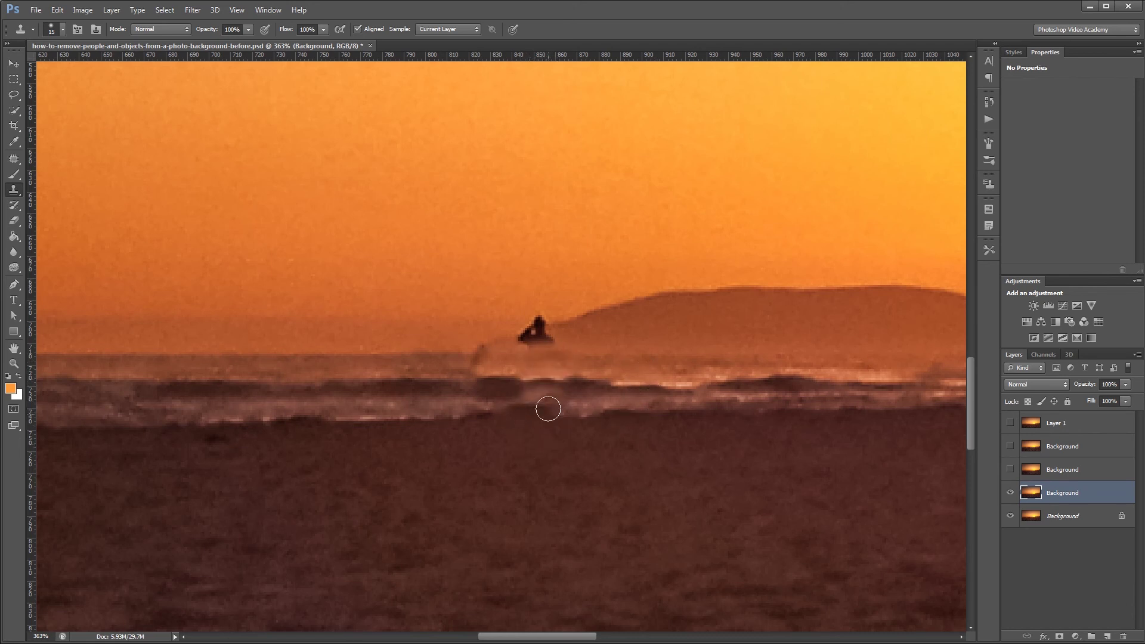
{"action": "mouse_move", "coordinate": [558, 327]}
{"action": "left_mouse_down"}
{"action": "mouse_move", "coordinate": [536, 337]}
{"action": "mouse_move", "coordinate": [535, 322]}
{"action": "mouse_move", "coordinate": [542, 346]}
{"action": "mouse_move", "coordinate": [511, 362]}
{"action": "mouse_move", "coordinate": [473, 357]}
{"action": "left_mouse_up"}
{"action": "scroll", "coordinate": [504, 425], "scroll_direction": "down", "scroll_amount": 2}
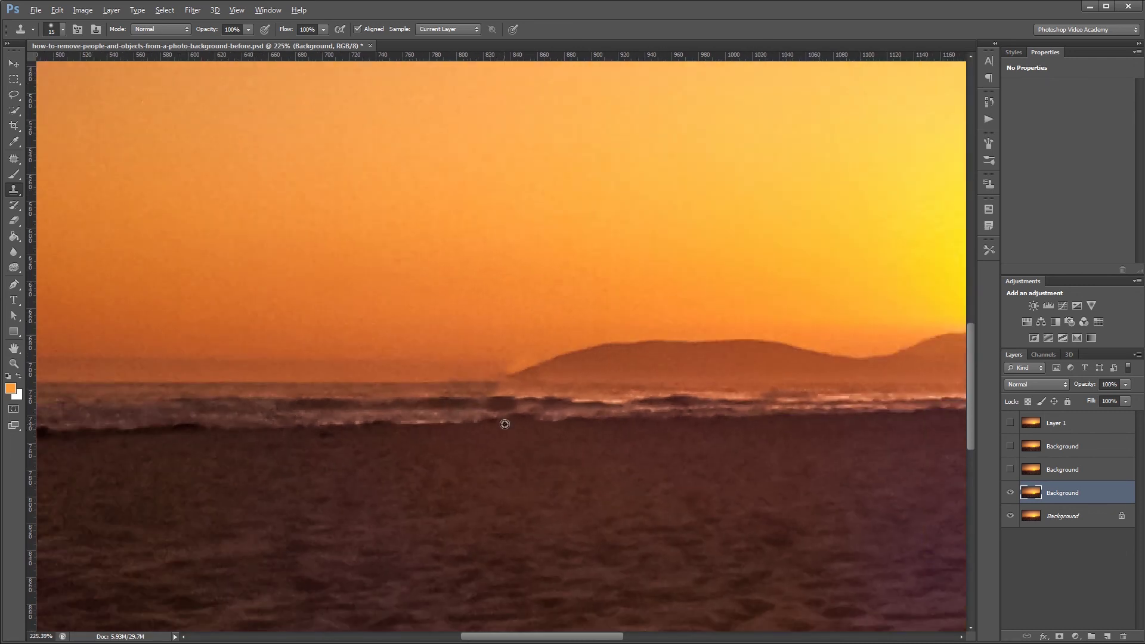
{"action": "scroll", "coordinate": [505, 424], "scroll_direction": "down", "scroll_amount": 3}
{"action": "key", "text": "v"}
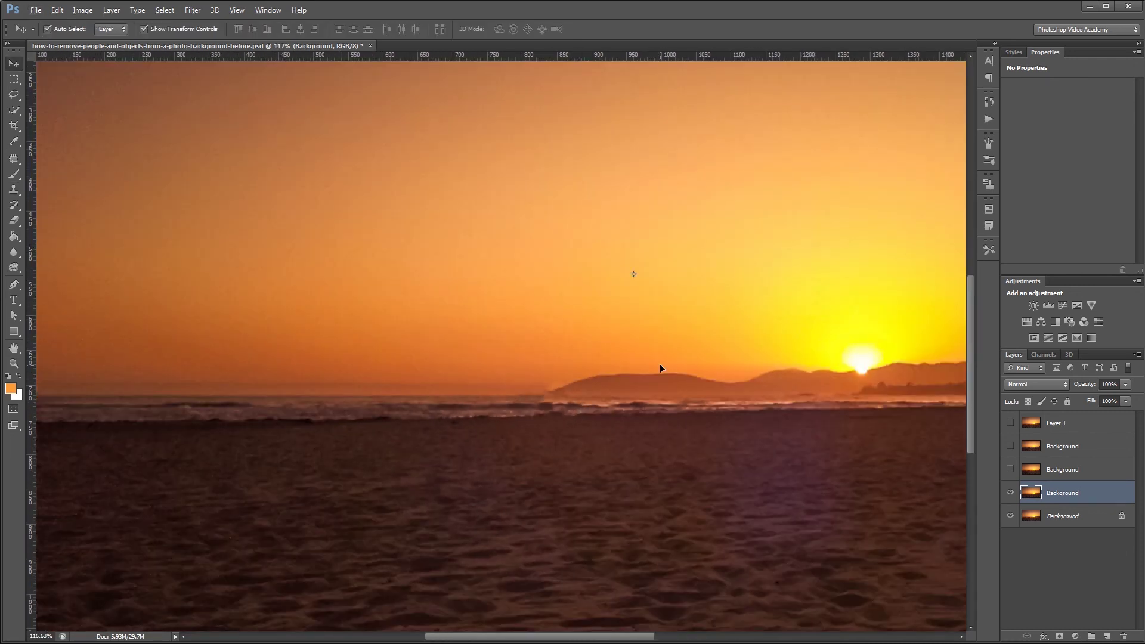
Show and hide each cleaned layer to compare against the original, then make all four visible
{"action": "left_click", "coordinate": [1011, 470]}
{"action": "left_click", "coordinate": [1010, 447]}
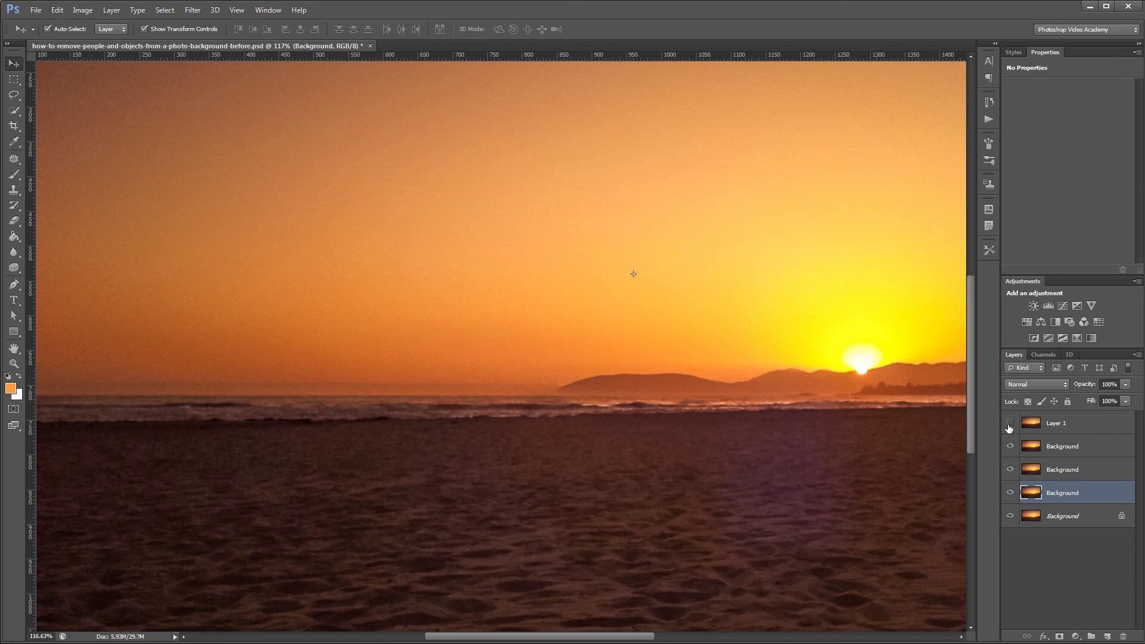
{"action": "left_click", "coordinate": [1010, 423]}
{"action": "left_click", "coordinate": [1010, 470]}
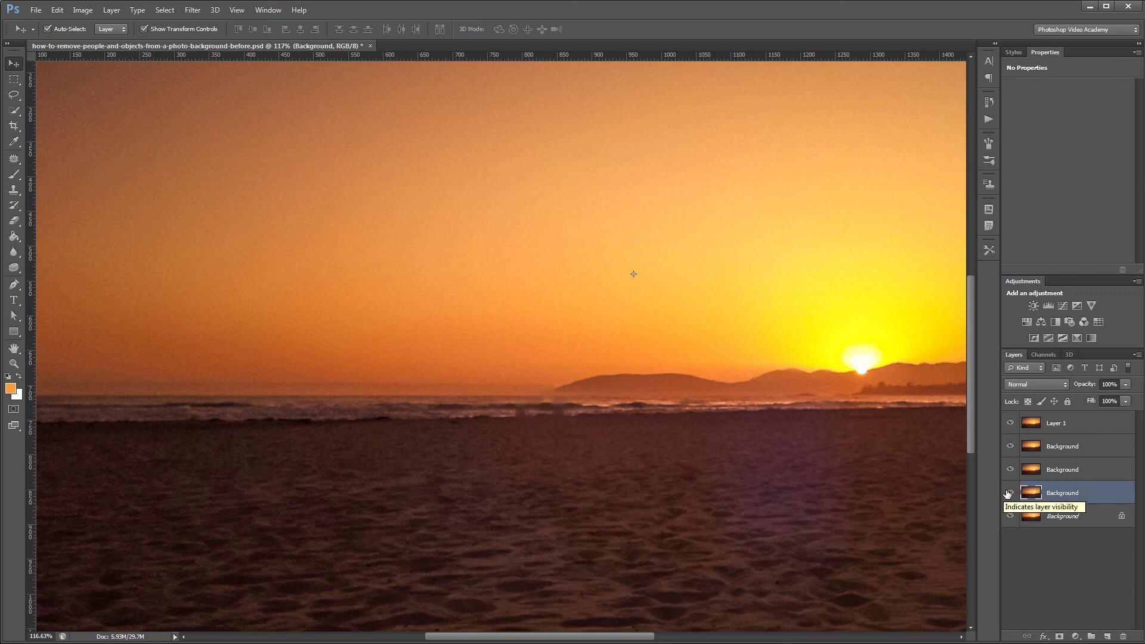
{"action": "left_click", "coordinate": [1010, 493]}
{"action": "left_click", "coordinate": [1011, 446]}
{"action": "left_click", "coordinate": [1010, 426]}
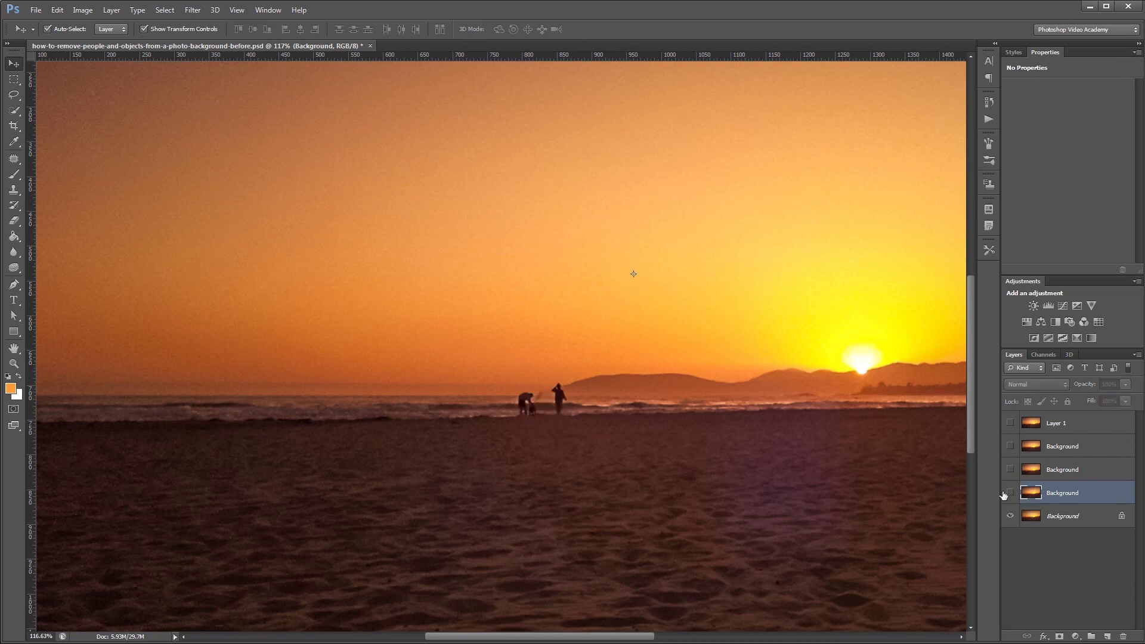
{"action": "left_click_drag", "start_coordinate": [1010, 498], "coordinate": [1010, 428]}
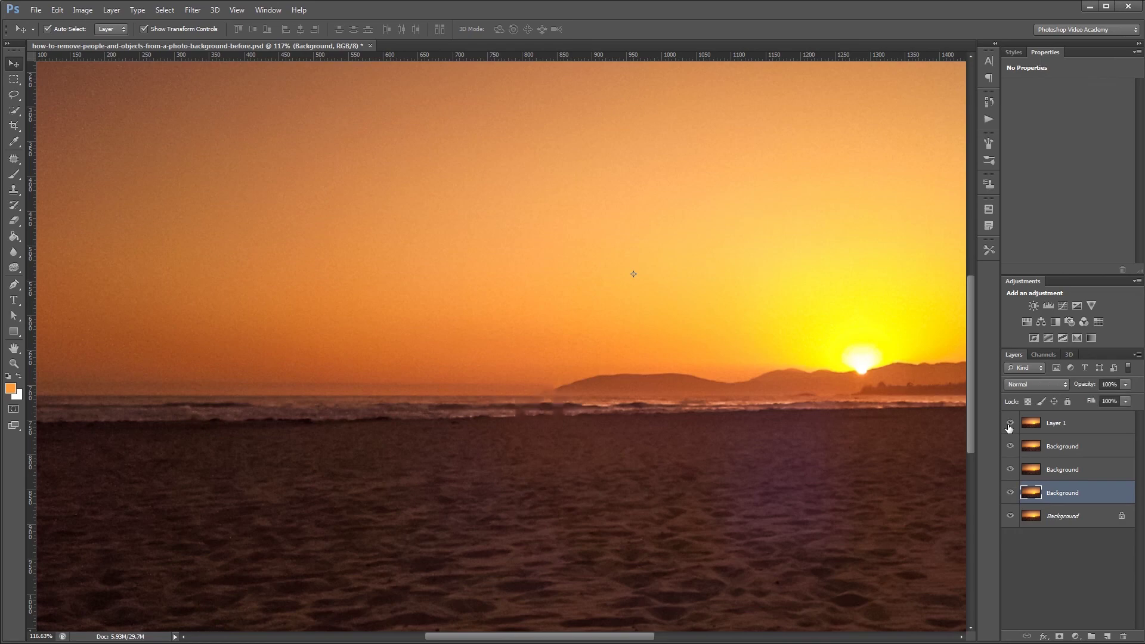